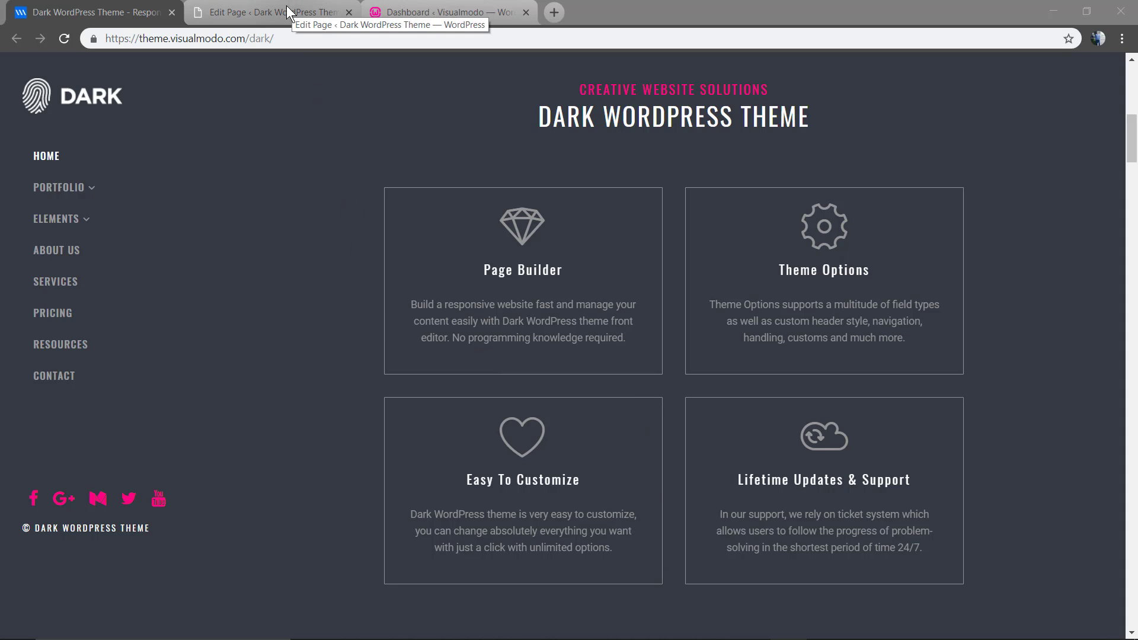
Step: Start a new page from the local WordPress dashboard via Pages > Add New
left_click(325, 13)
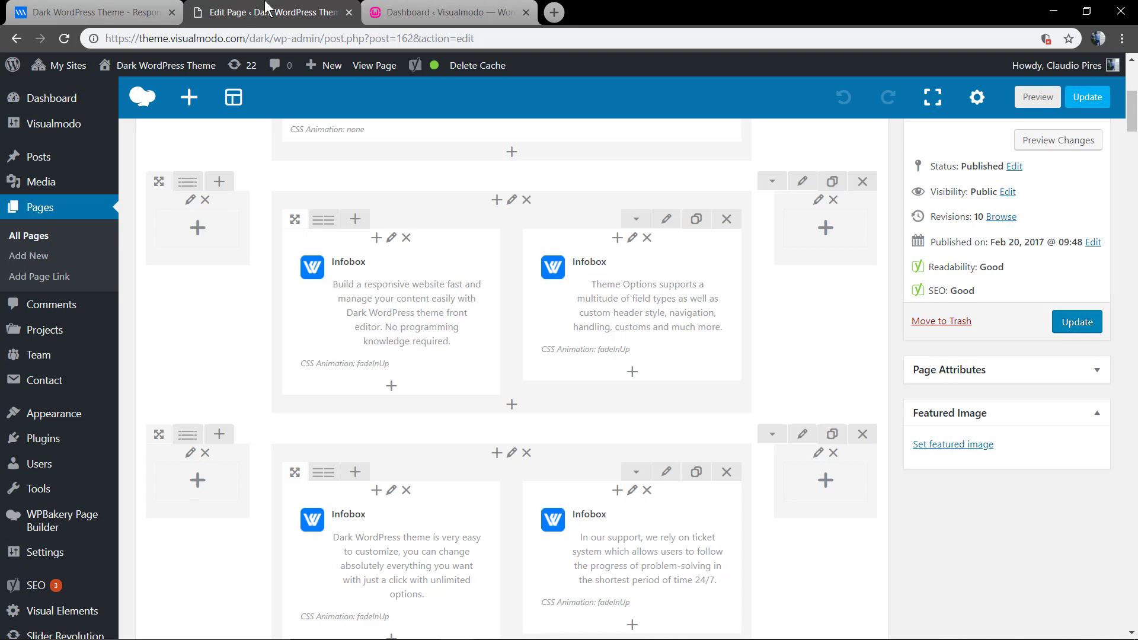
left_click(419, 12)
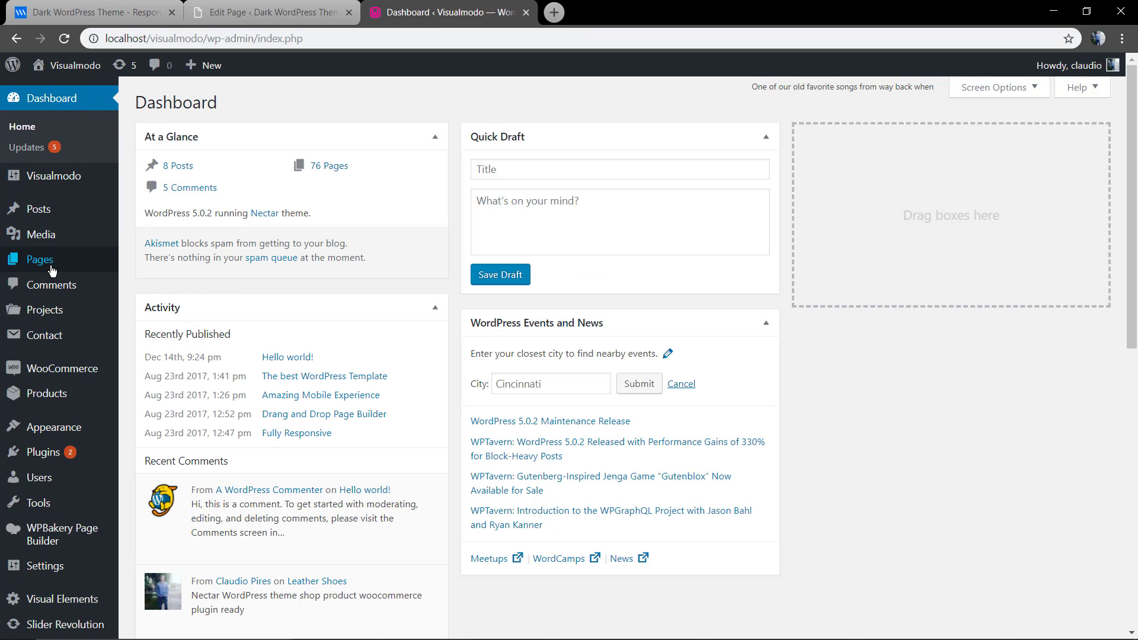
mouse_move(39, 258)
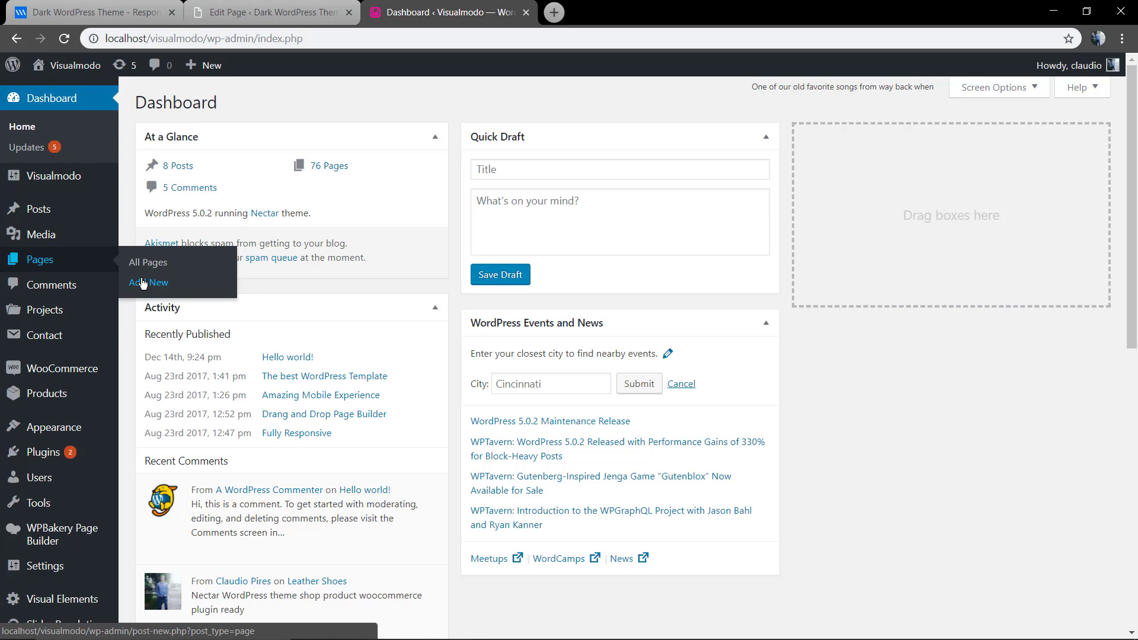
left_click(142, 284)
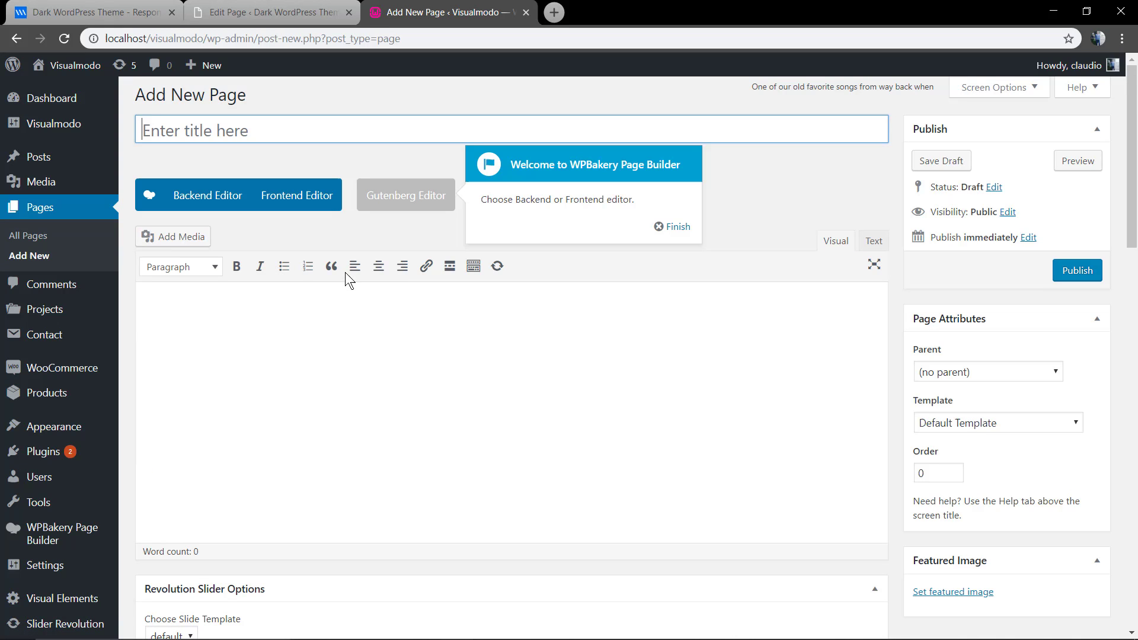
Step: Title the page 'Border' and activate the WPBakery Backend Editor, dismissing its tips
left_click(670, 227)
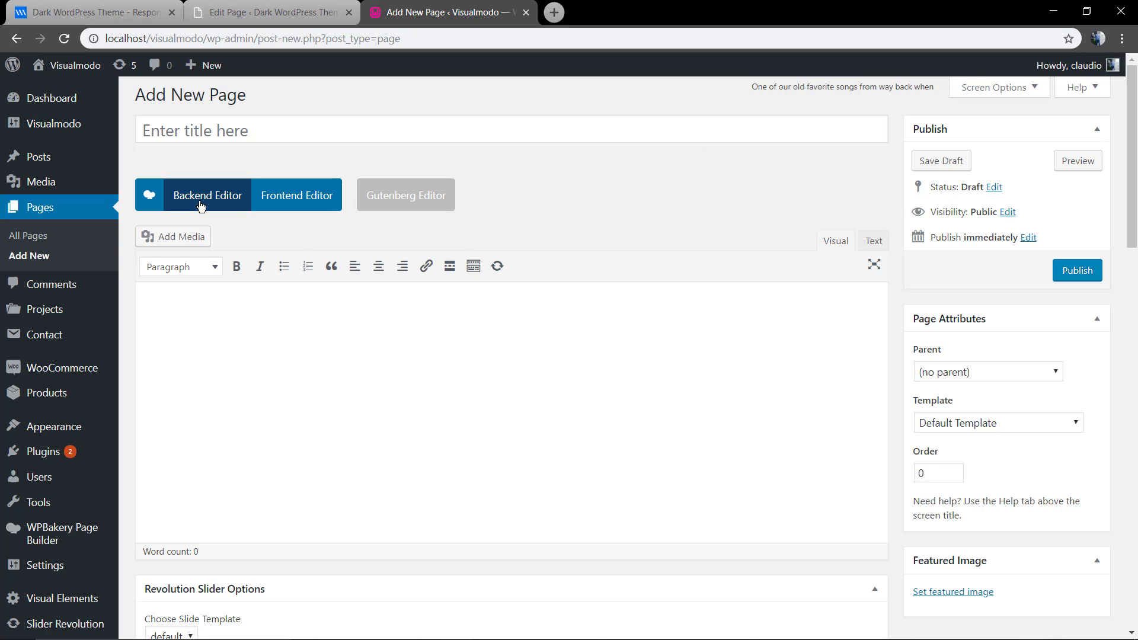
left_click(205, 134)
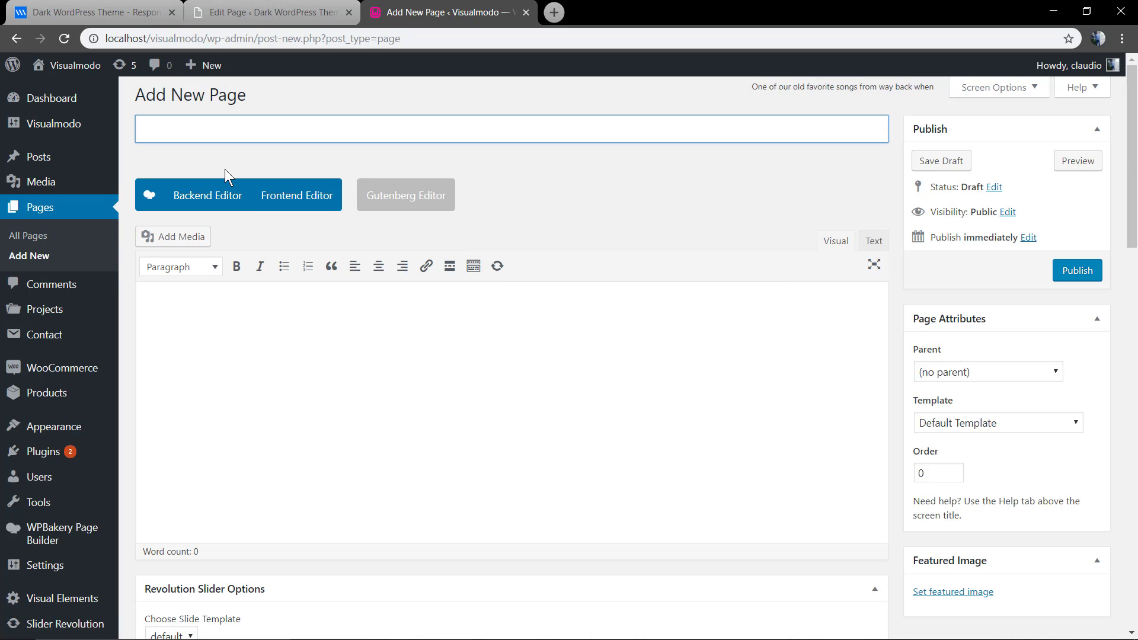
type("Border")
left_click(220, 195)
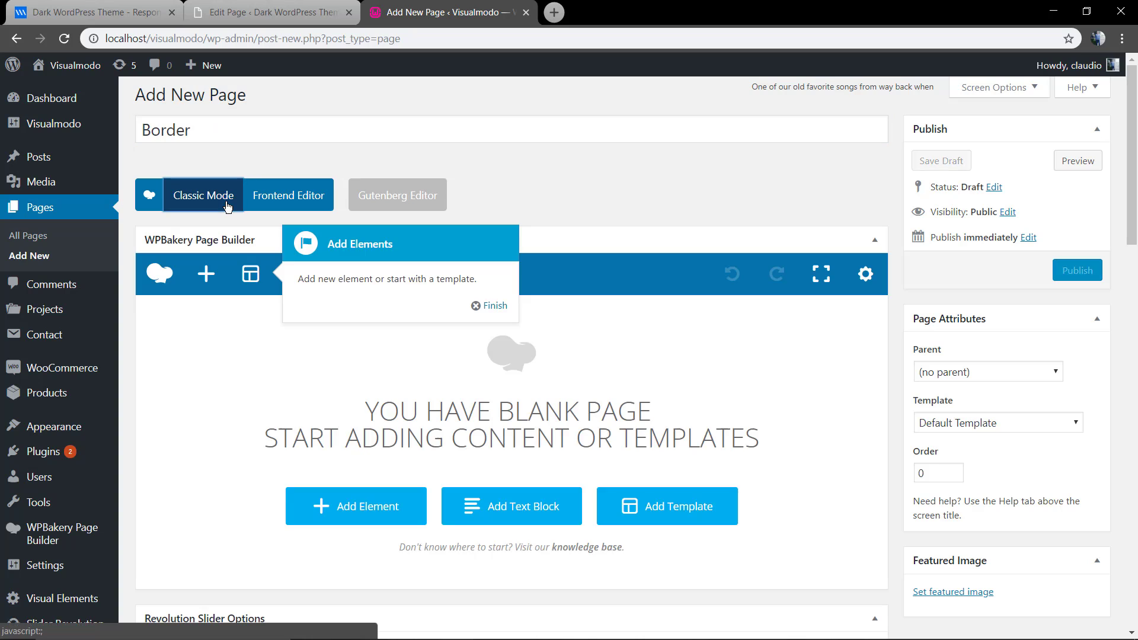
left_click(492, 306)
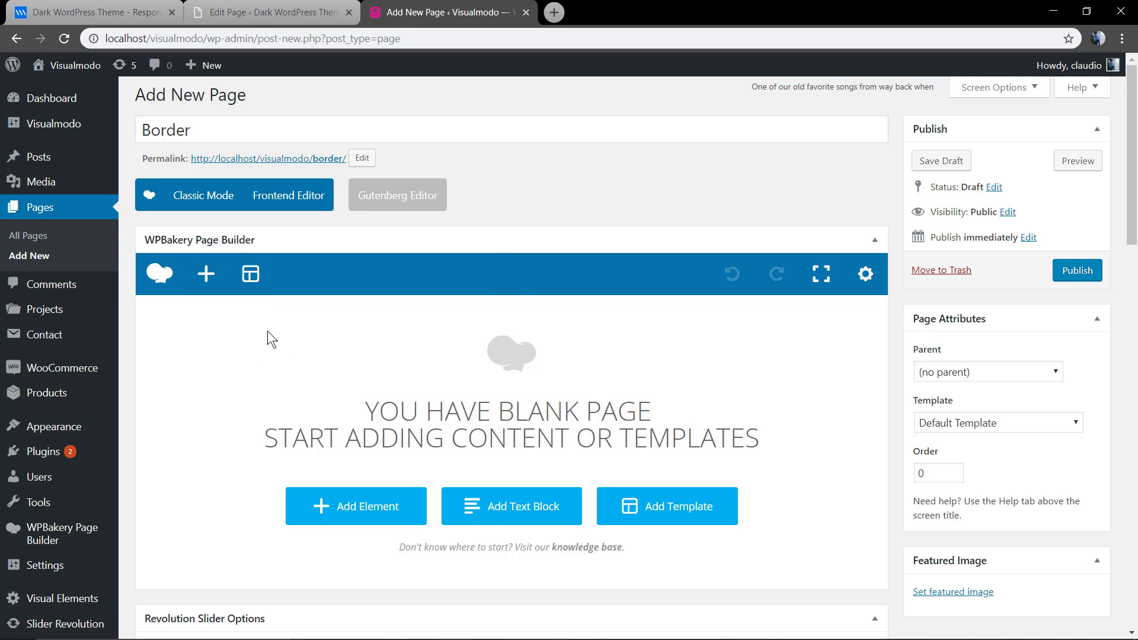
Step: Add a row and split it into 1/6 + 4/6 + 1/6 columns
left_click(205, 281)
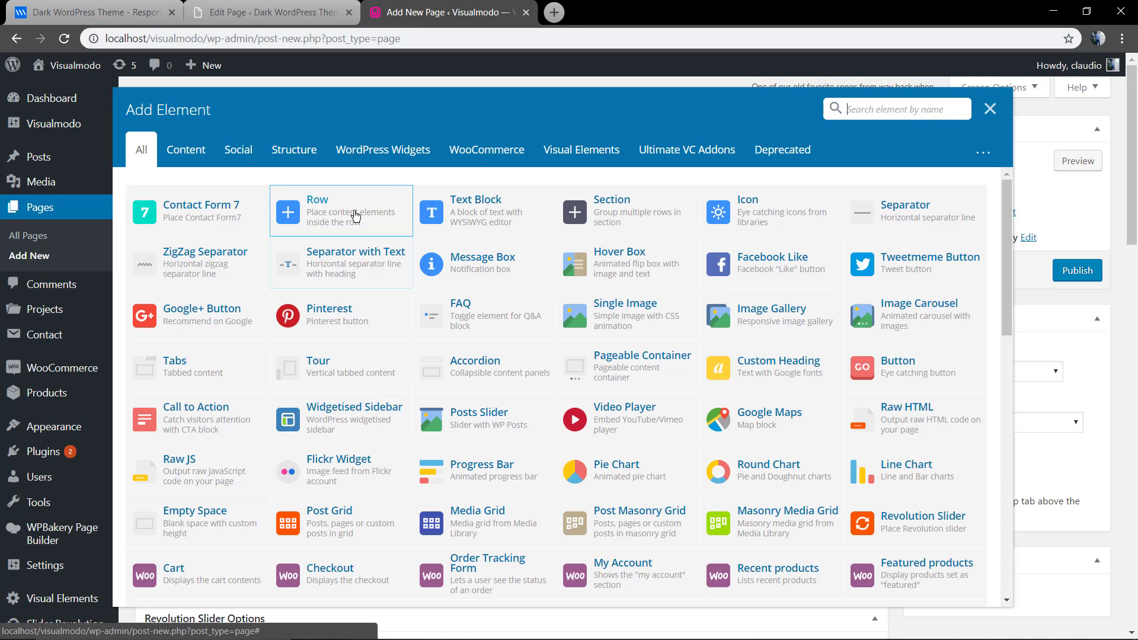
left_click(354, 215)
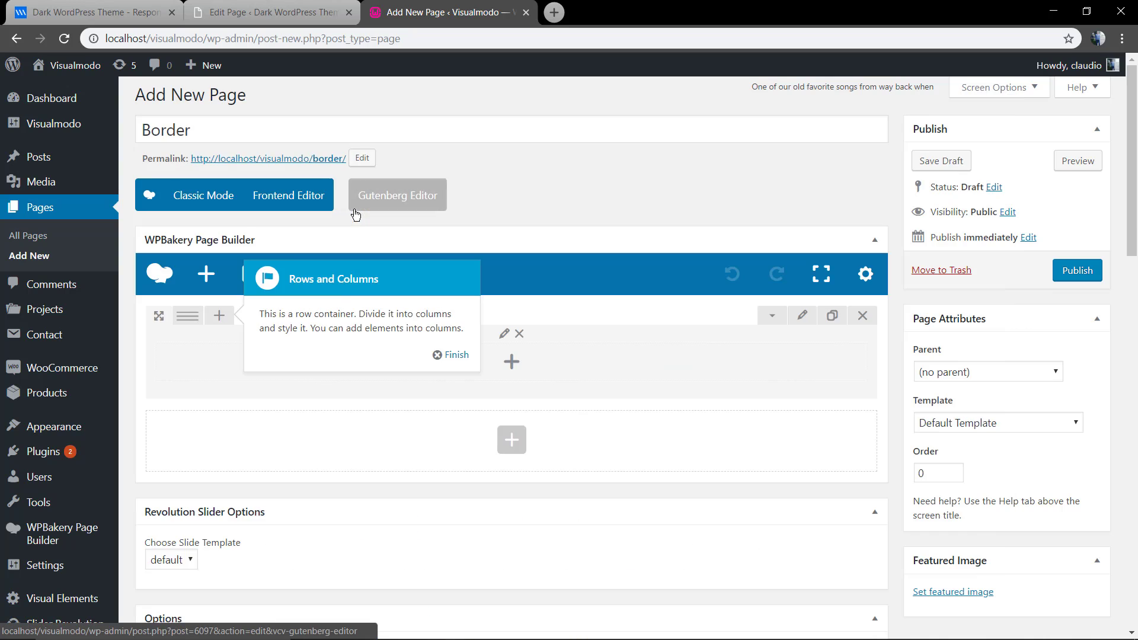
left_click(450, 355)
mouse_move(186, 315)
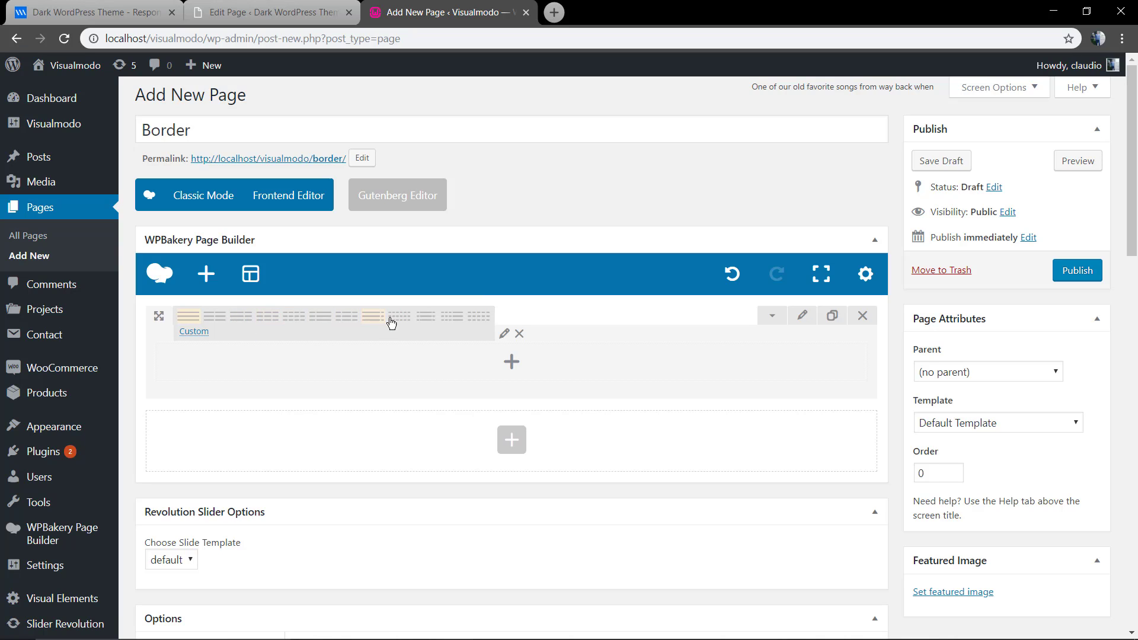
left_click(427, 317)
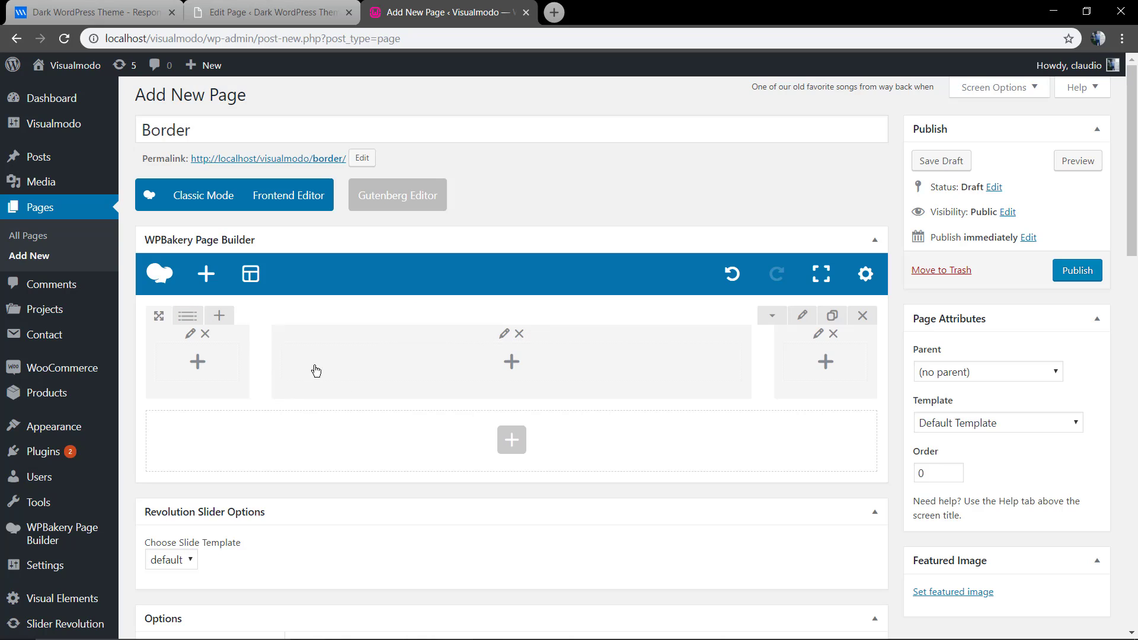
Step: Add an inner row to the middle column and split it into two equal halves
left_click(514, 368)
left_click(311, 208)
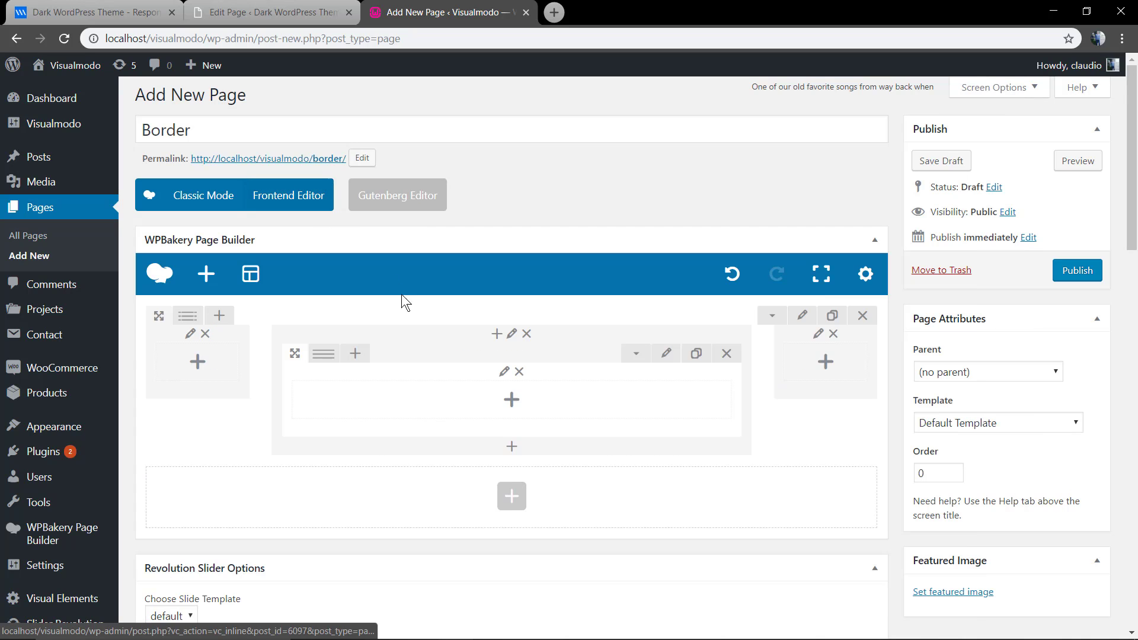
mouse_move(323, 354)
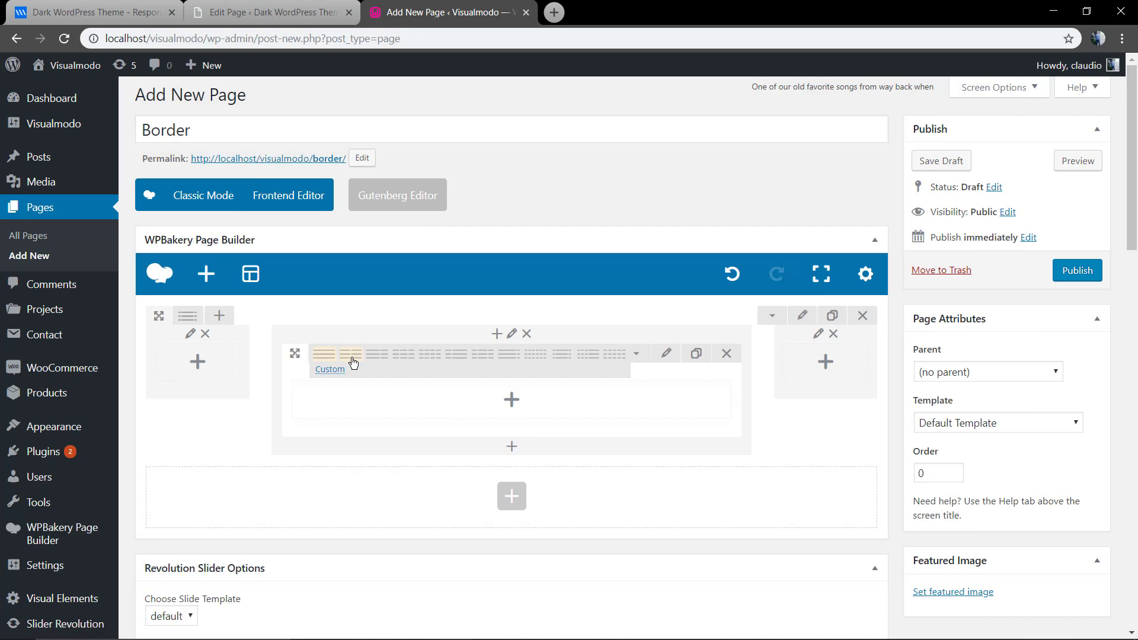
left_click(352, 362)
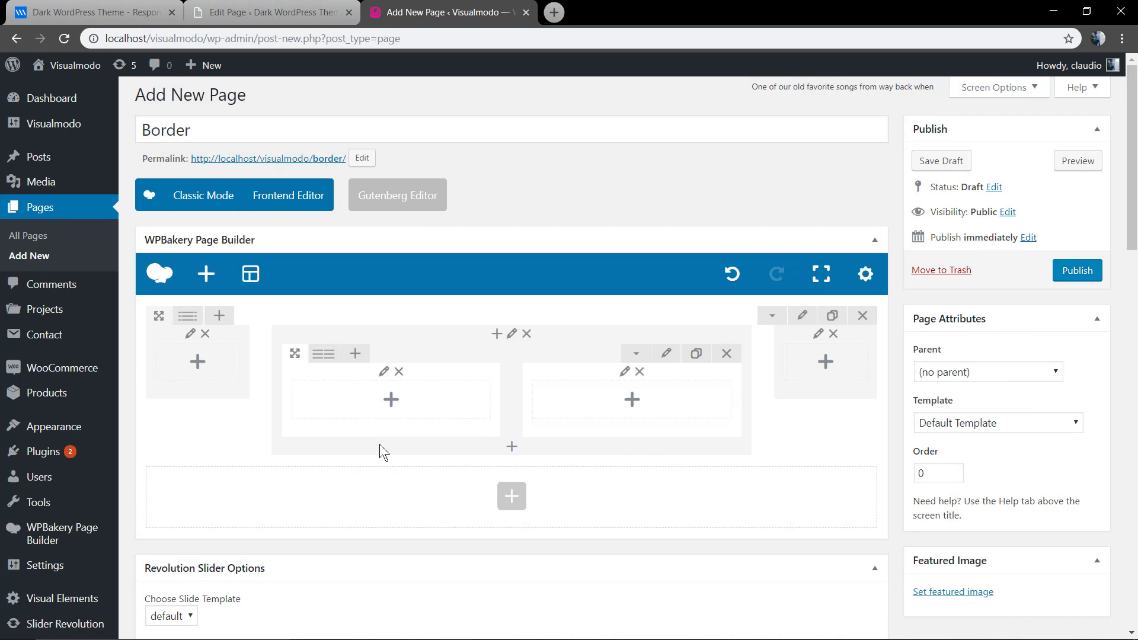
left_click(392, 406)
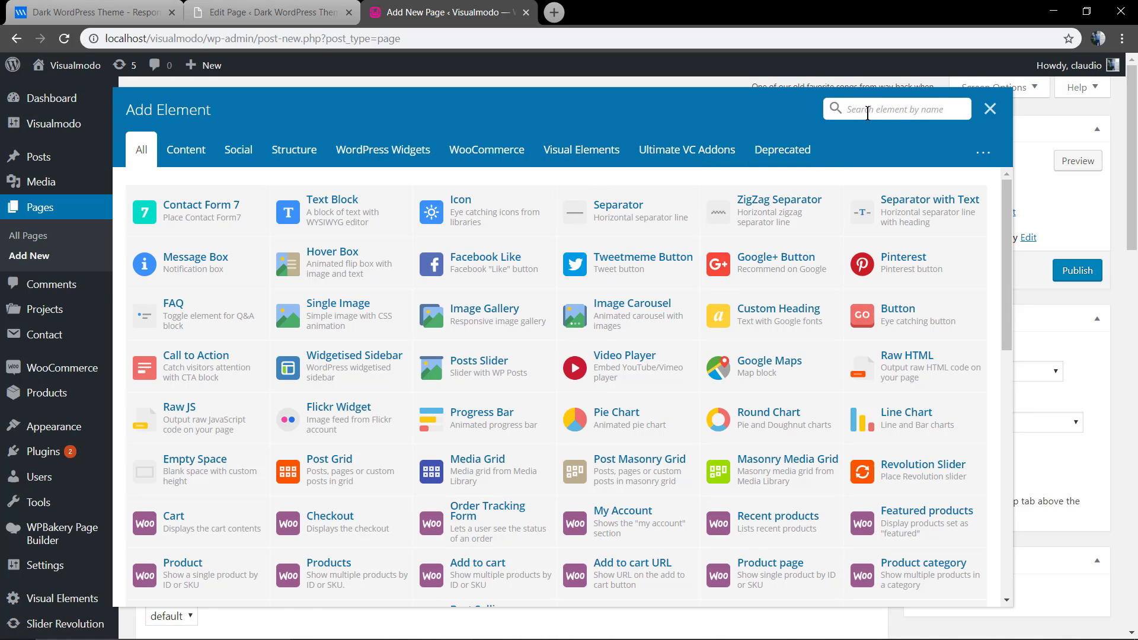
type("info")
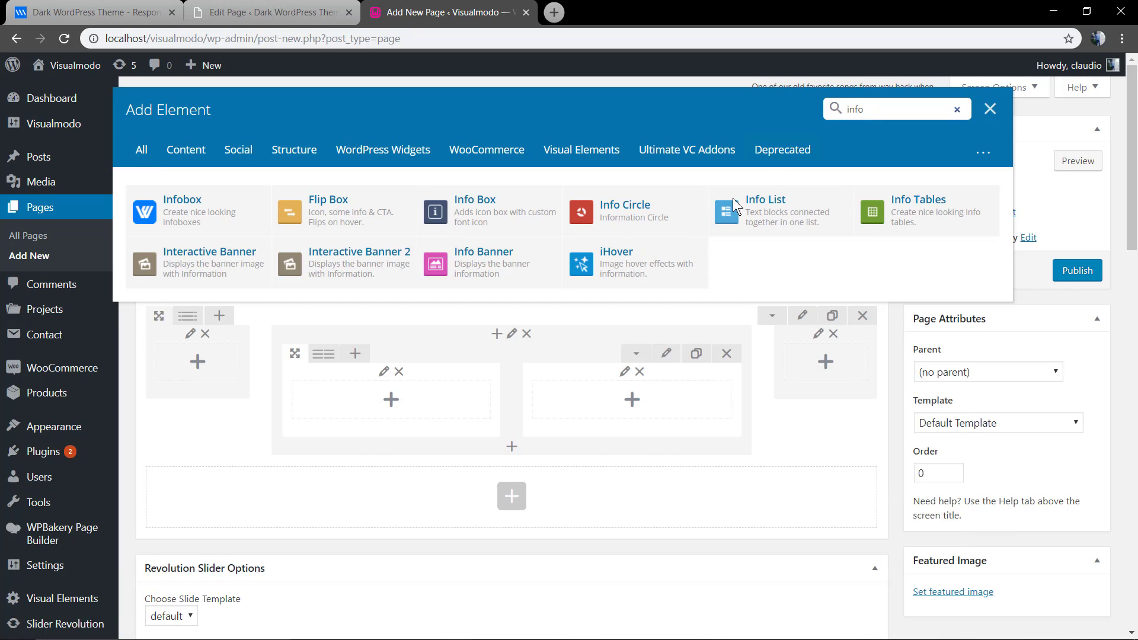
Step: Add an Infobox with title 'Title' to the left inner column and save it
left_click(197, 227)
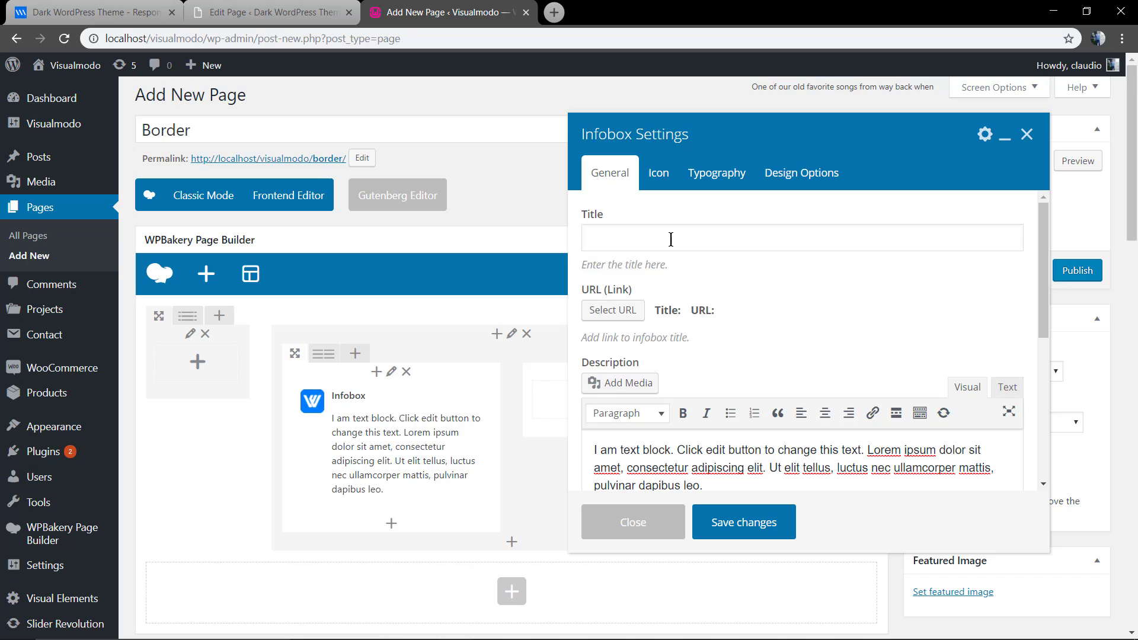
left_click(668, 238)
type("Title")
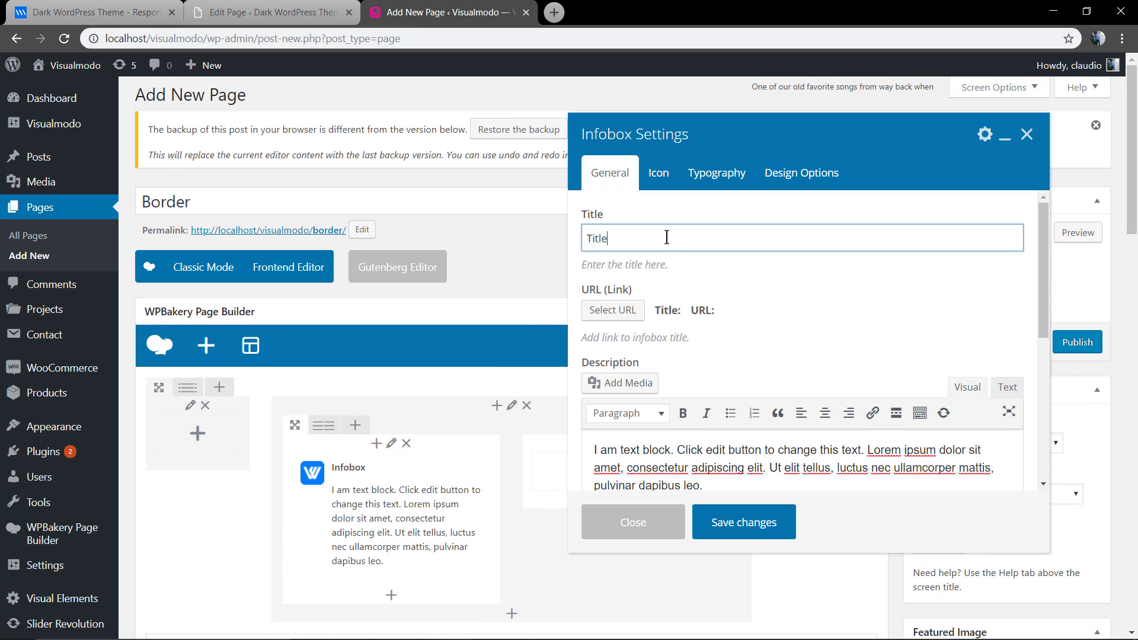
scroll(681, 364, "down", 1)
scroll(742, 381, "down", 1)
scroll(742, 381, "up", 2)
scroll(686, 297, "down", 3)
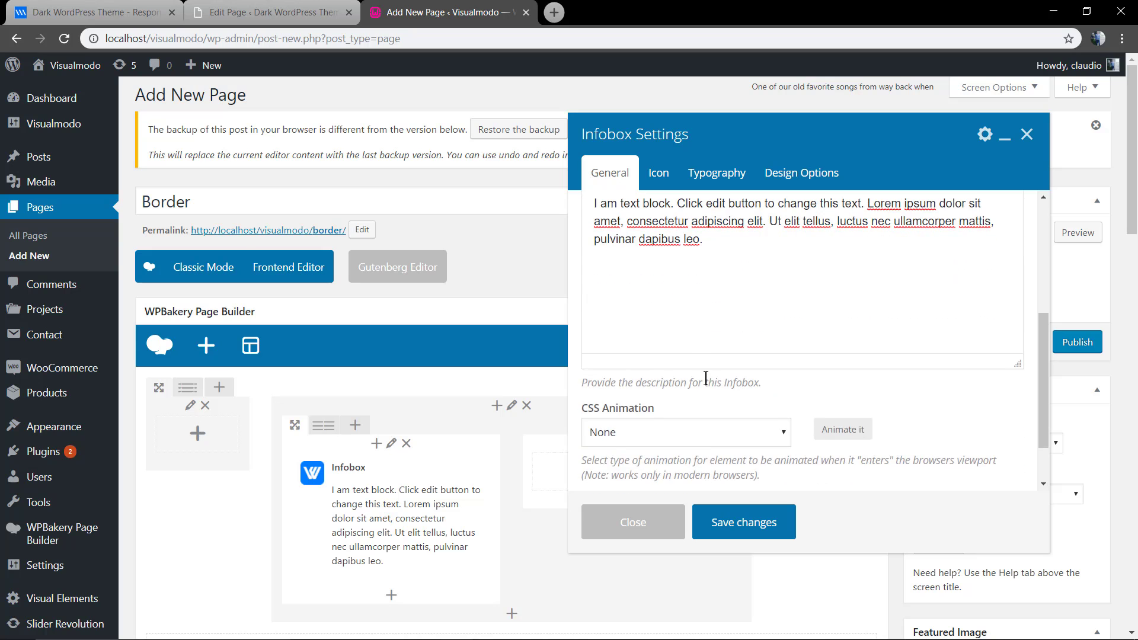
scroll(701, 405, "down", 1)
scroll(700, 405, "down", 2)
scroll(676, 498, "up", 1)
left_click(731, 521)
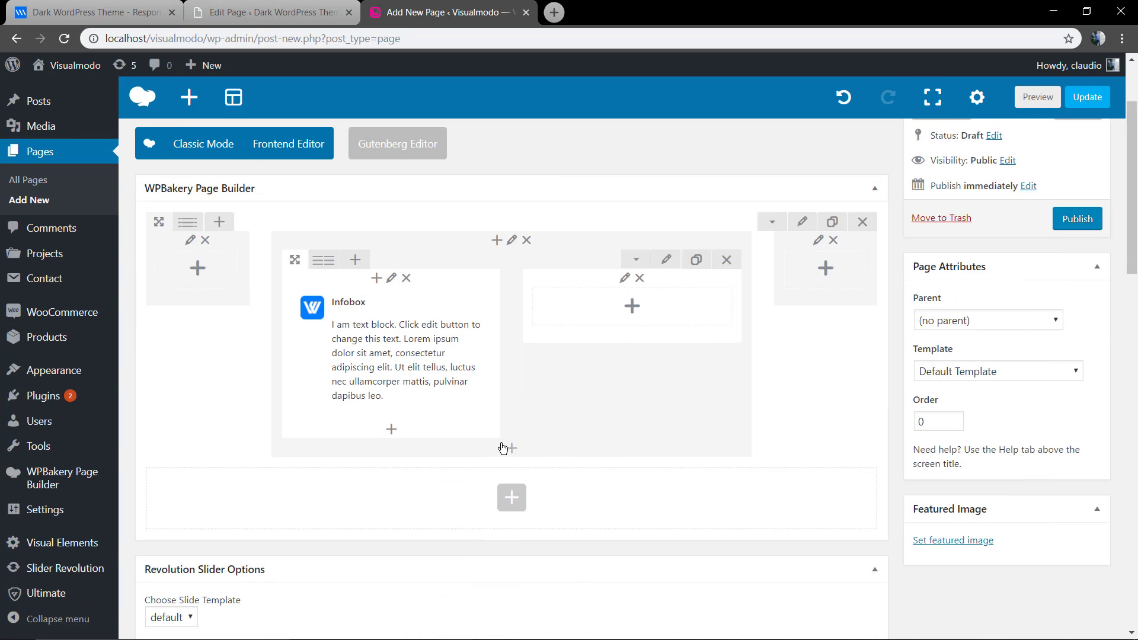
scroll(508, 447, "up", 2)
Step: Clone the Infobox into the right inner column and preview both side by side
left_click(421, 519)
scroll(369, 489, "down", 2)
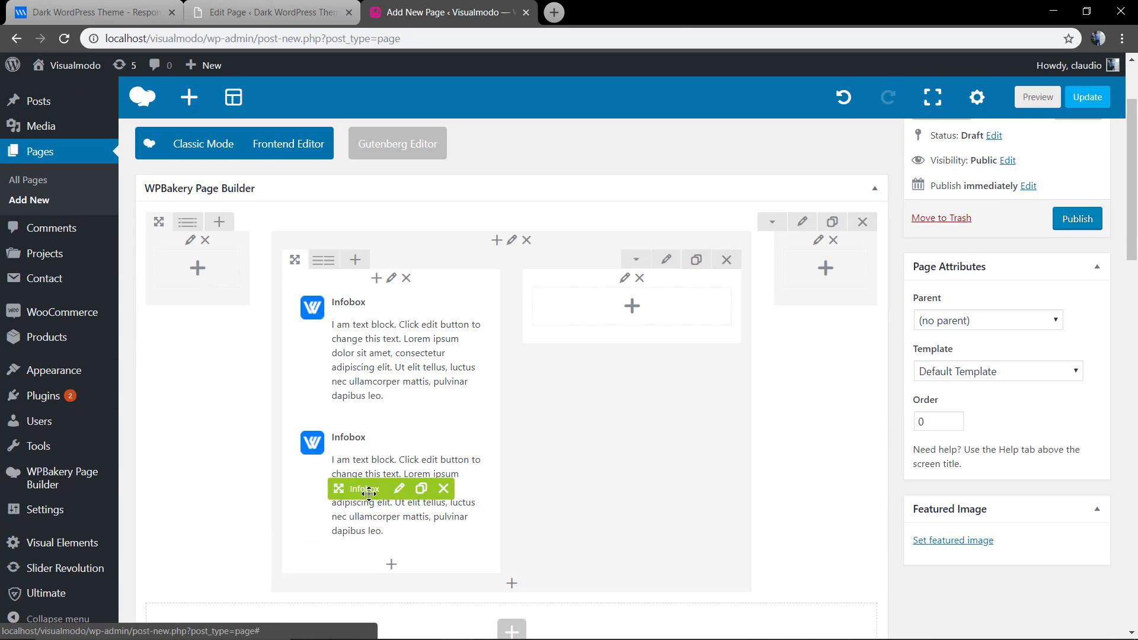
left_click_drag(402, 453, 622, 400)
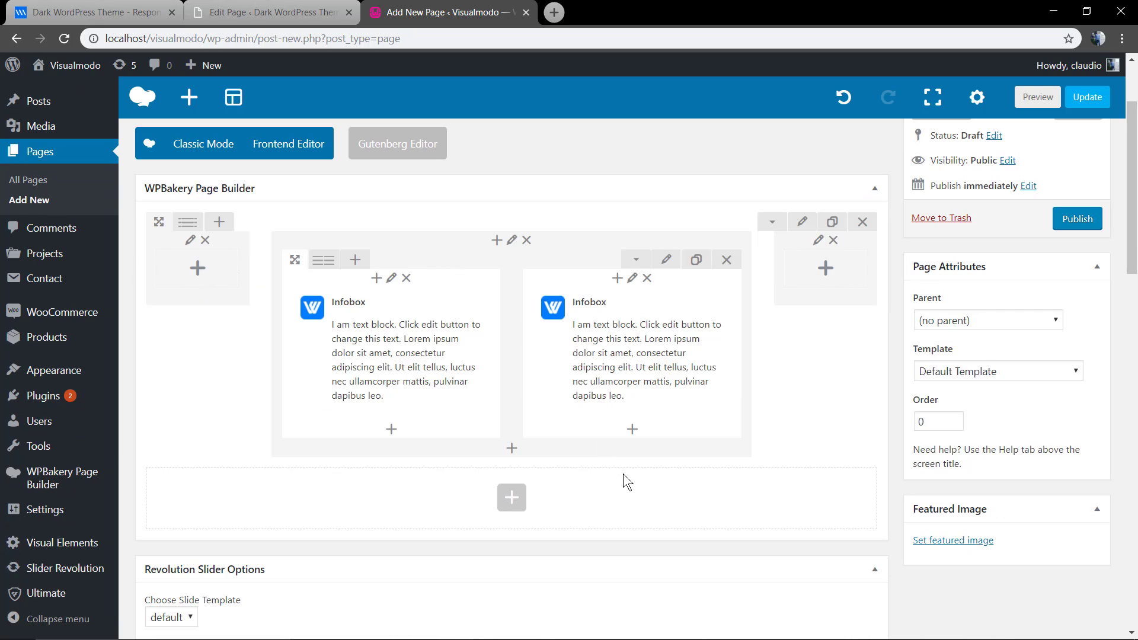
left_click(1036, 97)
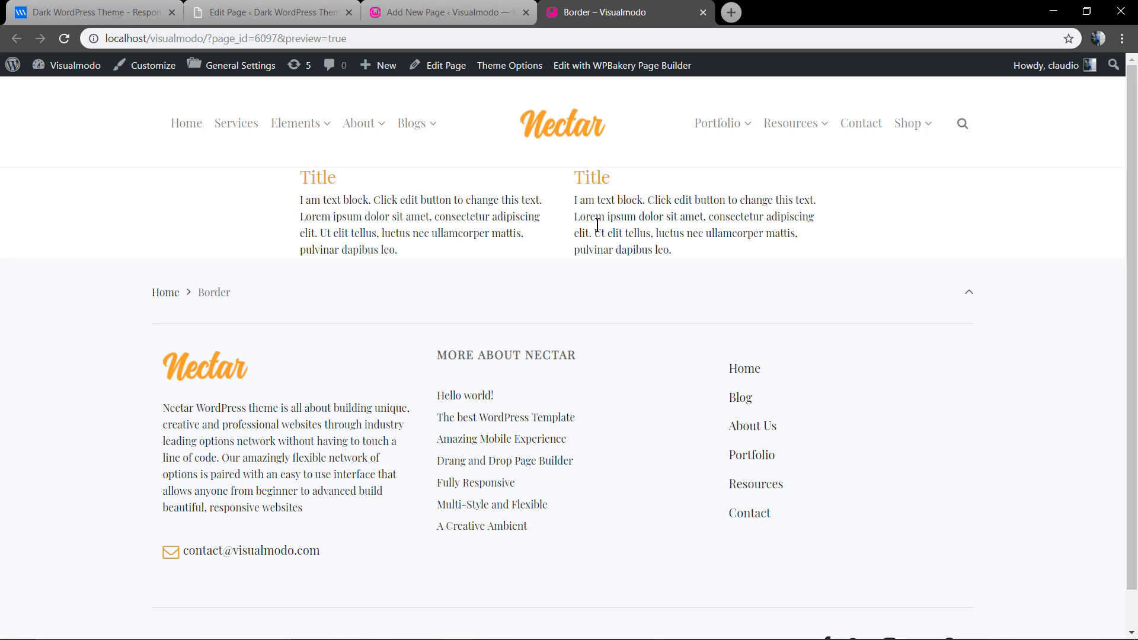
left_click(520, 6)
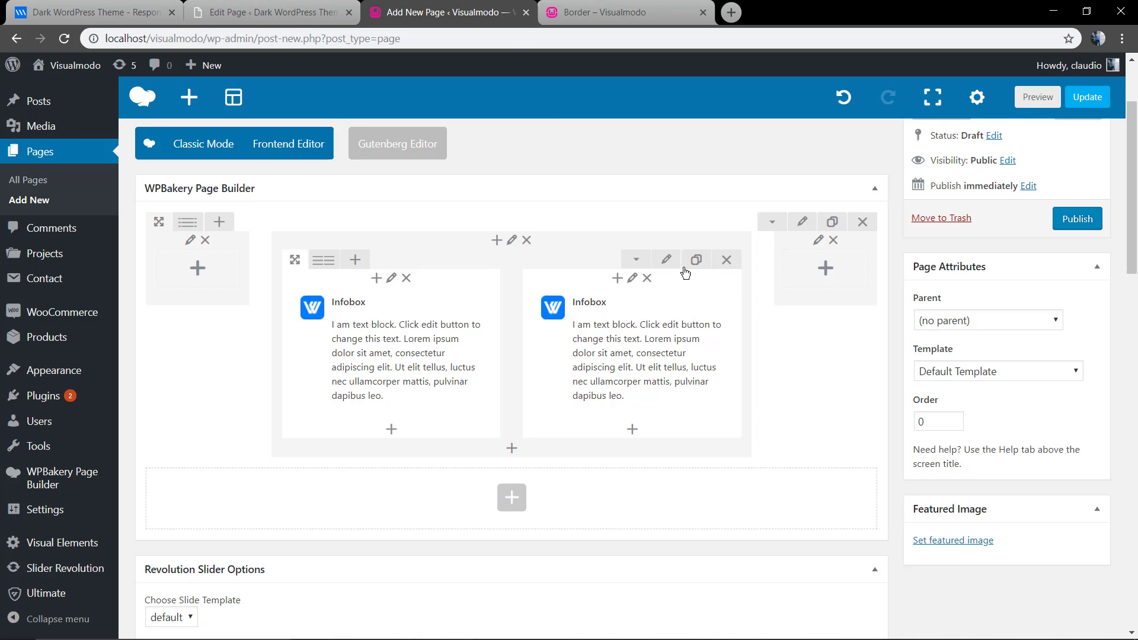
Step: Set the row's top and bottom padding to 50 in Design Options, save and preview the page
left_click(803, 223)
left_click(679, 183)
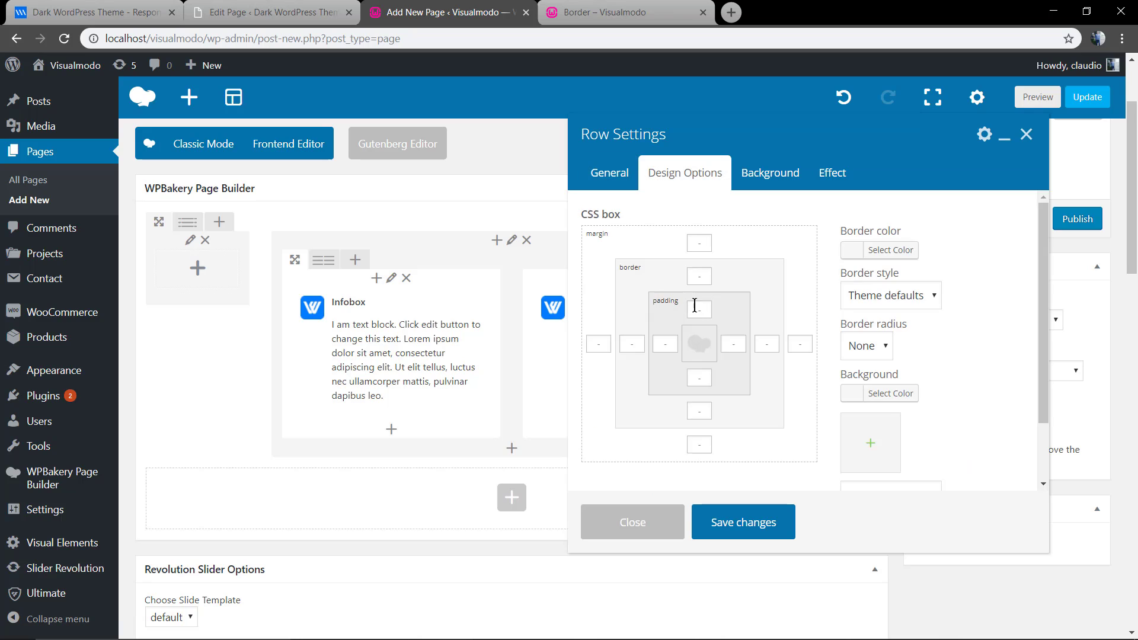
left_click(695, 306)
type("50")
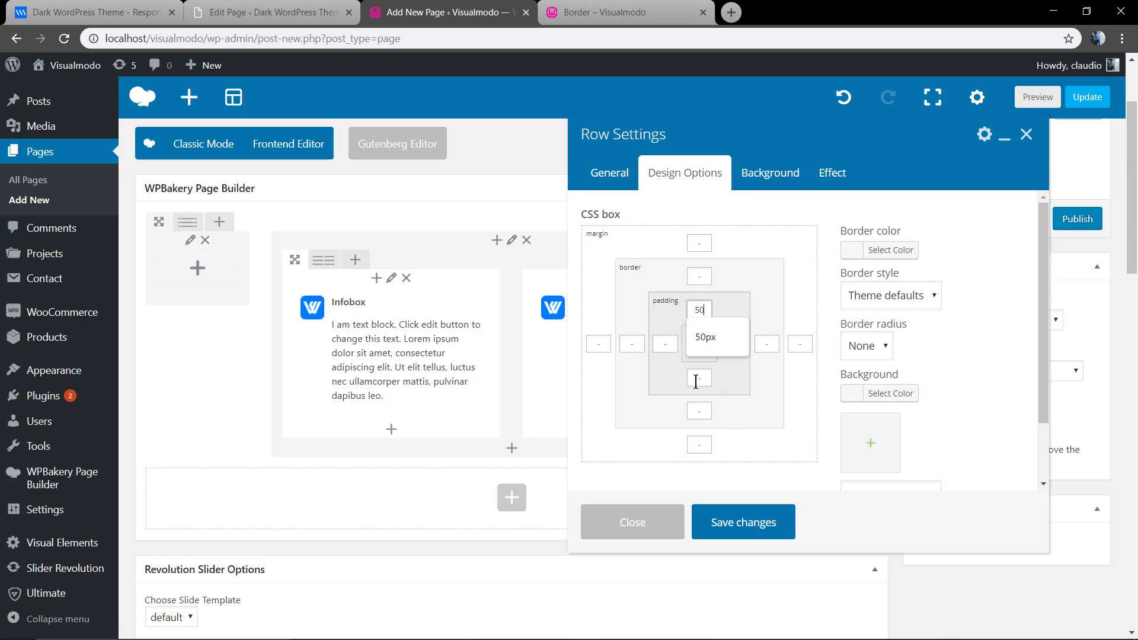
left_click(697, 381)
type("50")
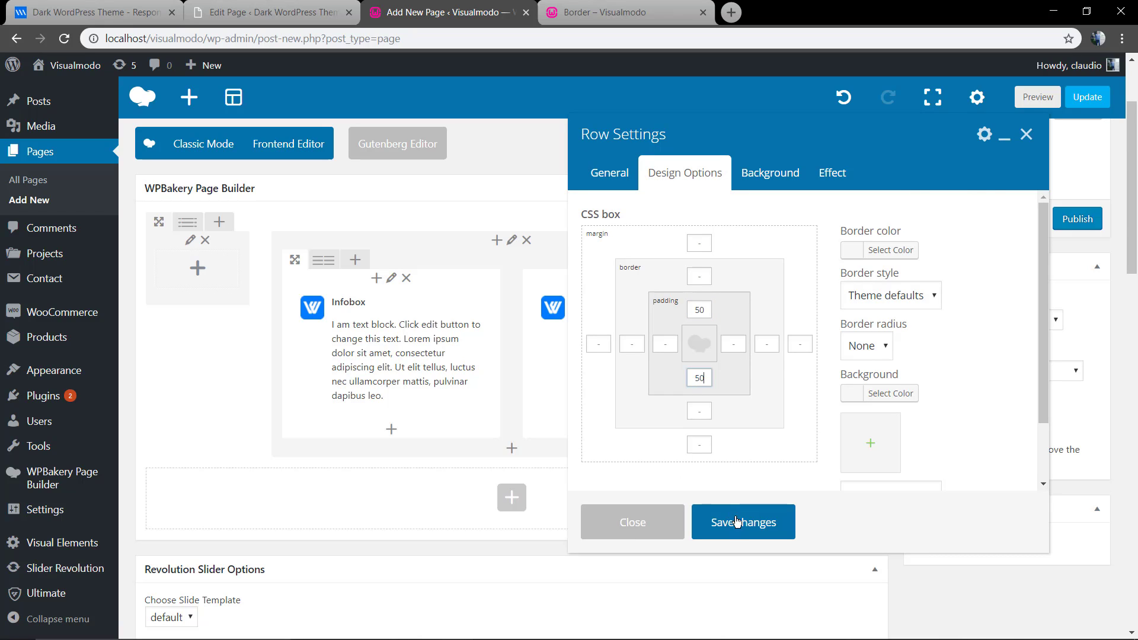
left_click(739, 523)
left_click(1018, 100)
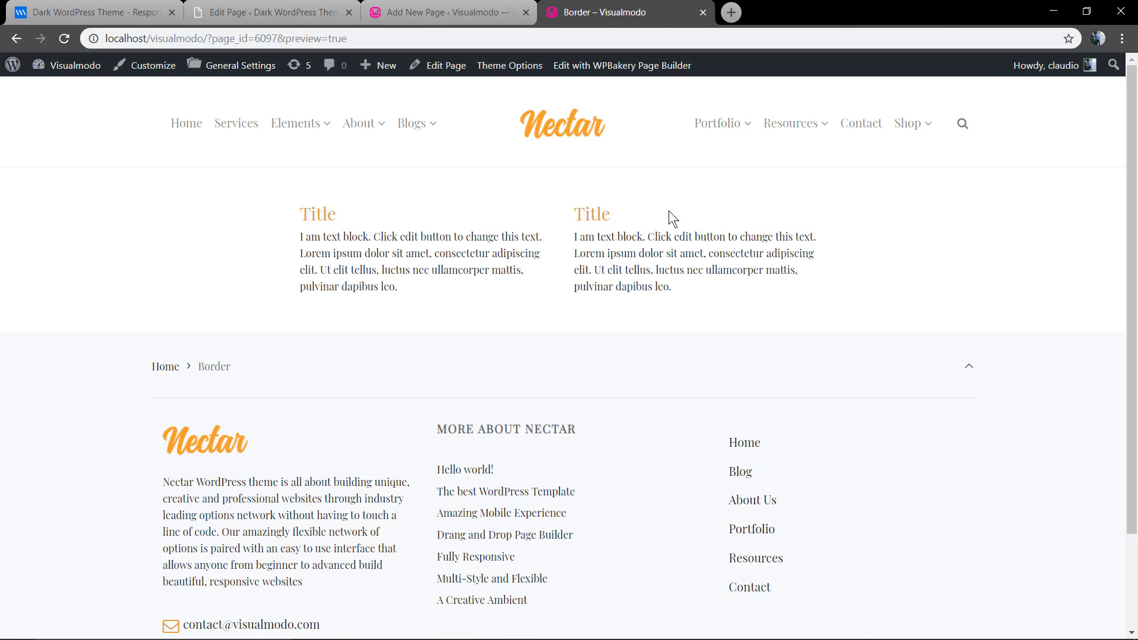
left_click(441, 13)
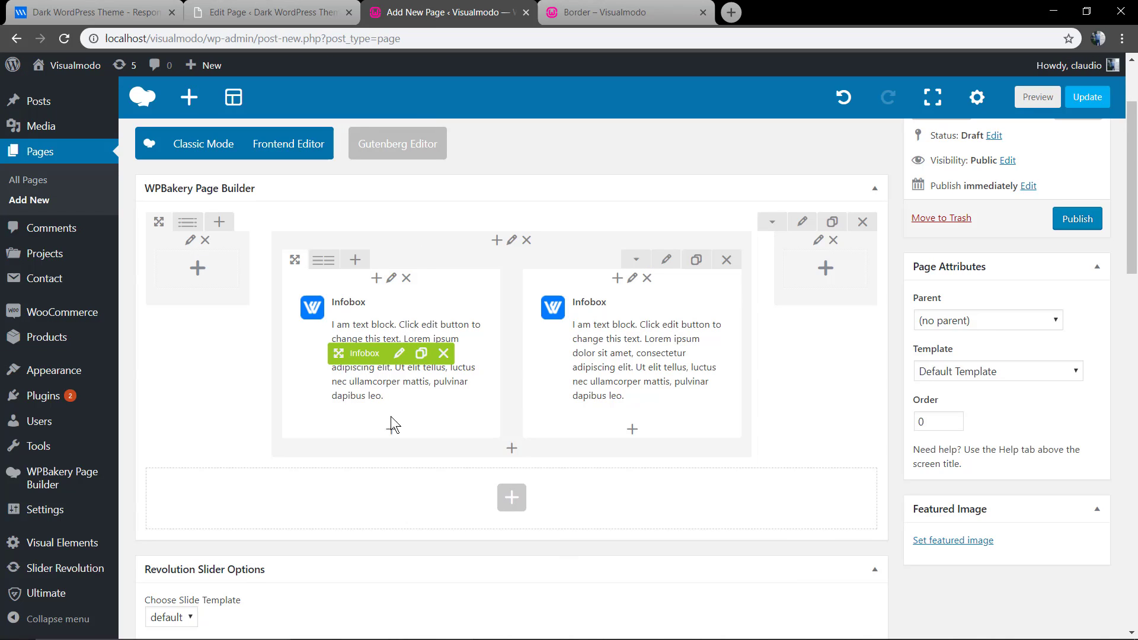
Step: Open the first Infobox's settings and browse General, Icon and Design Options tabs
left_click(400, 355)
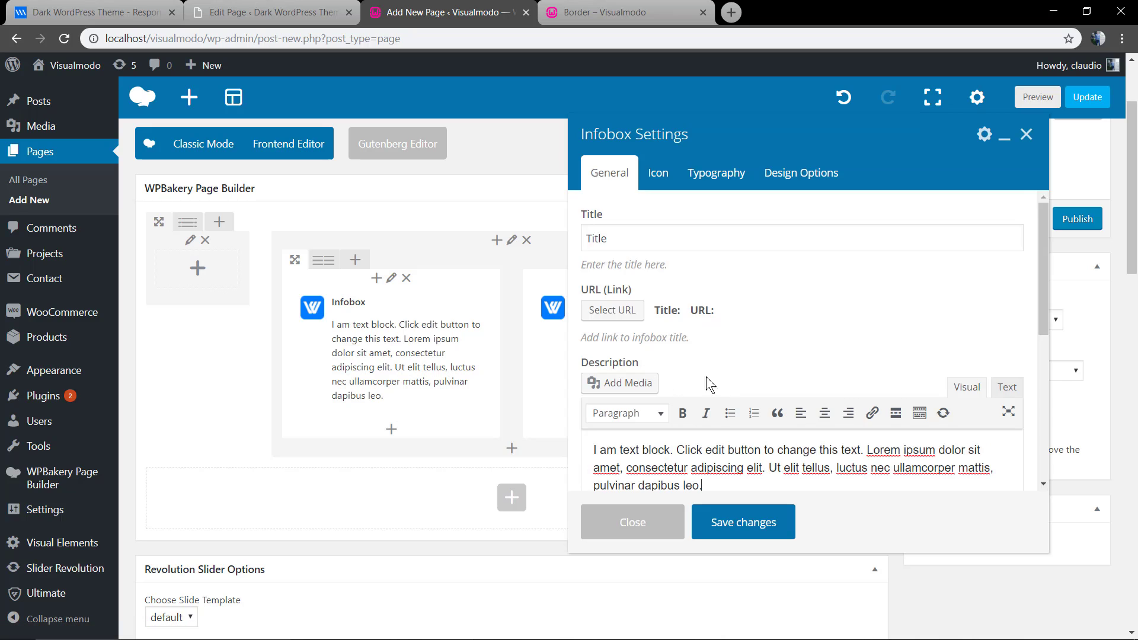
scroll(726, 376, "down", 2)
scroll(725, 377, "down", 2)
scroll(726, 377, "down", 1)
scroll(726, 376, "up", 4)
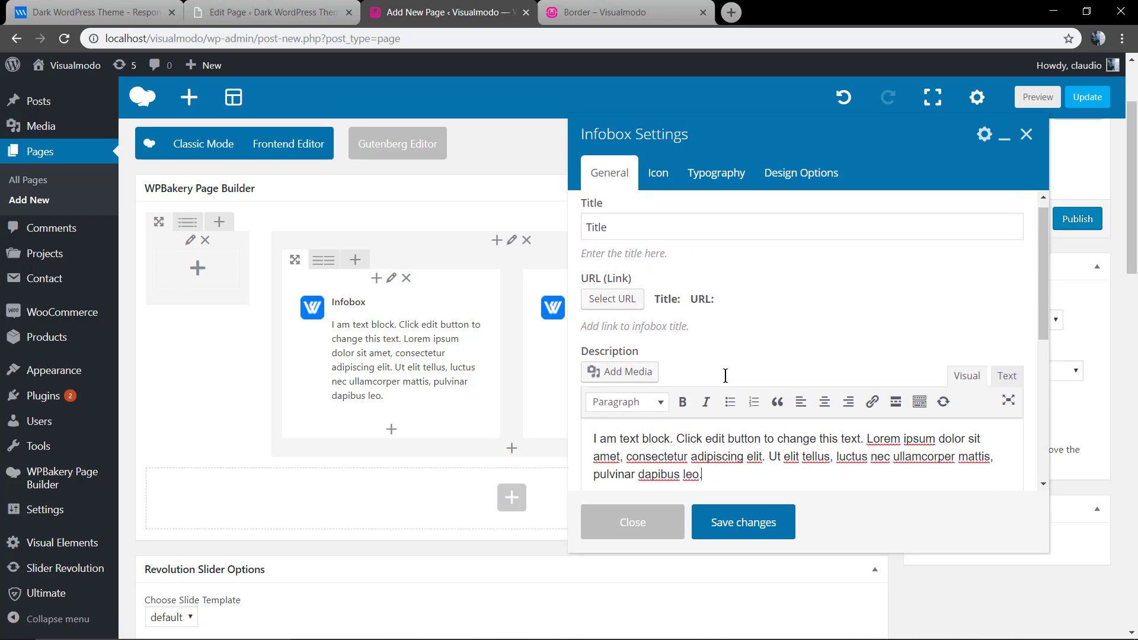
scroll(725, 376, "up", 2)
scroll(724, 342, "down", 2)
scroll(723, 342, "up", 1)
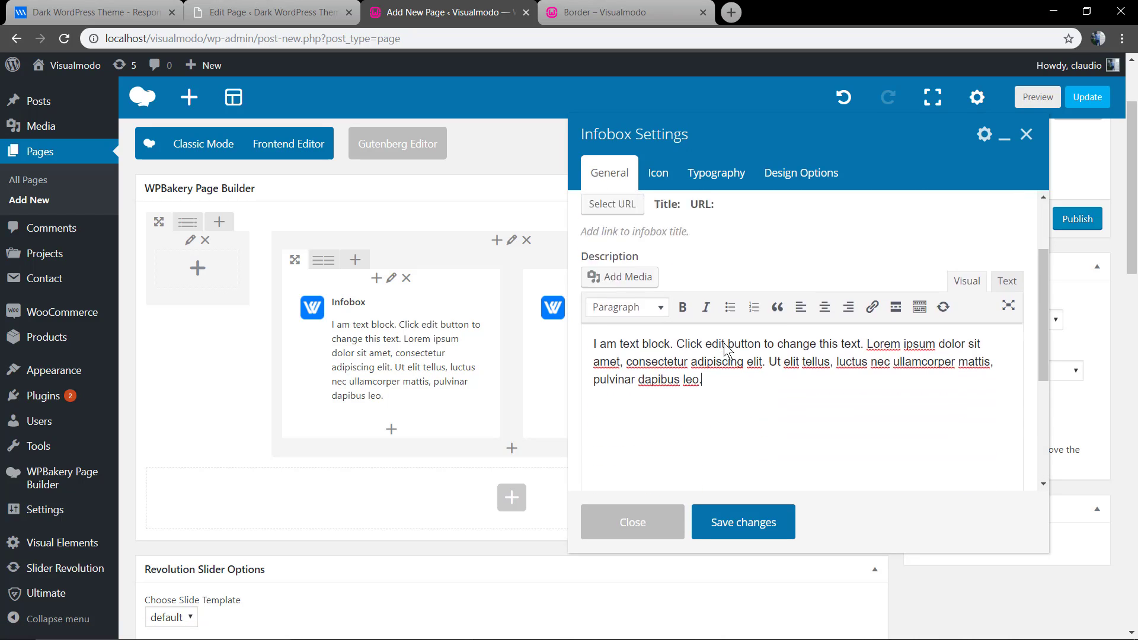
scroll(723, 343, "up", 2)
scroll(724, 342, "up", 1)
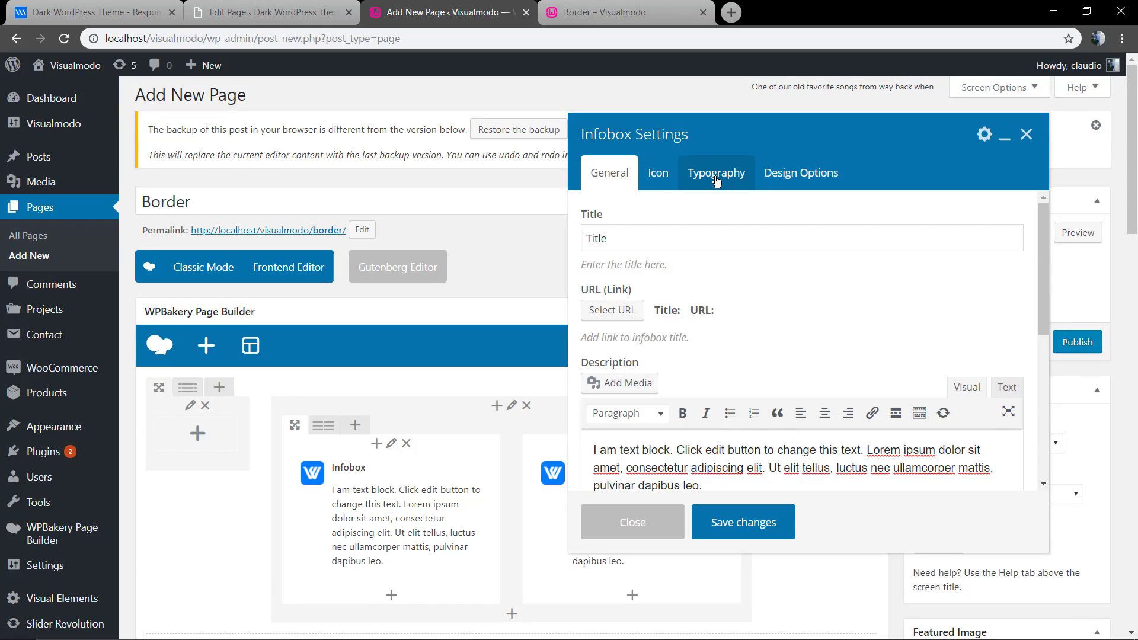
left_click(659, 172)
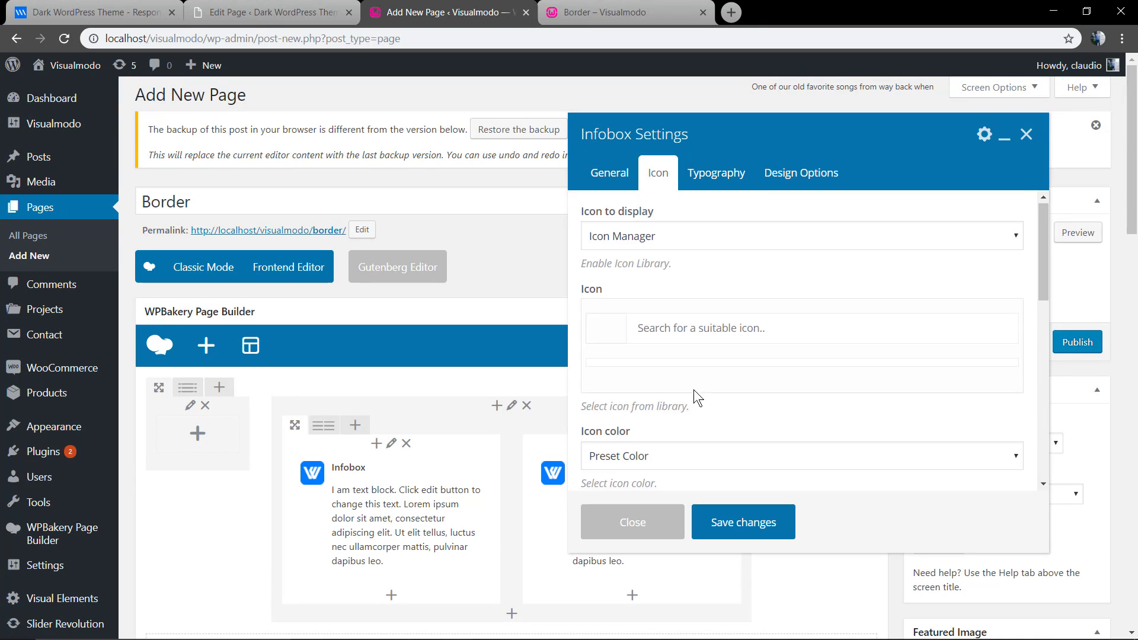
scroll(694, 390, "down", 2)
scroll(695, 393, "down", 2)
scroll(694, 393, "up", 4)
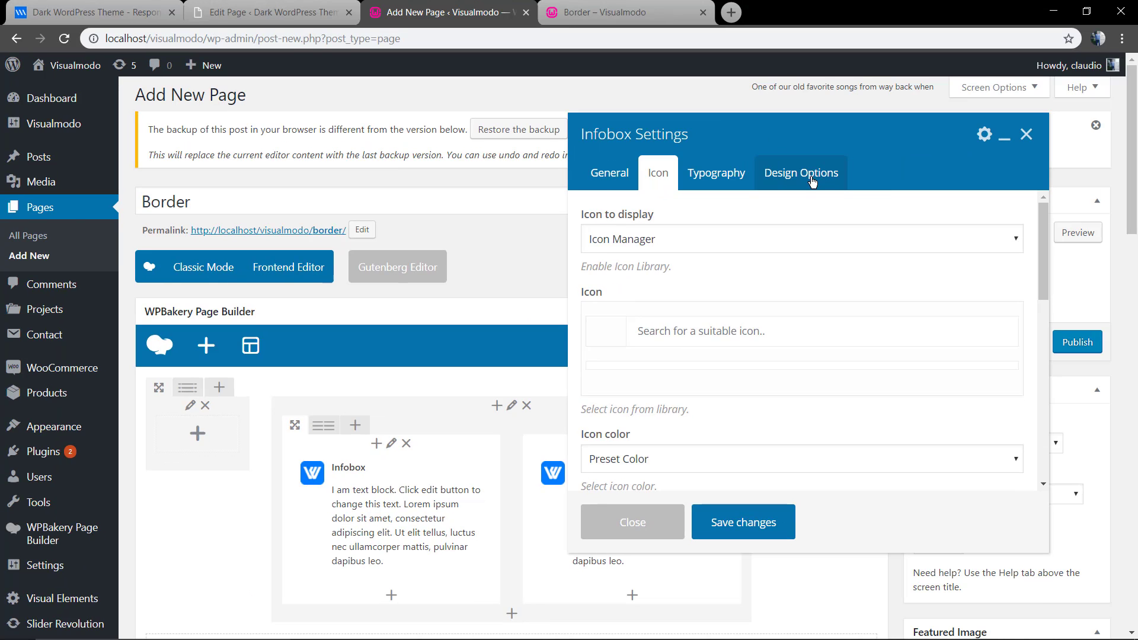
left_click(812, 182)
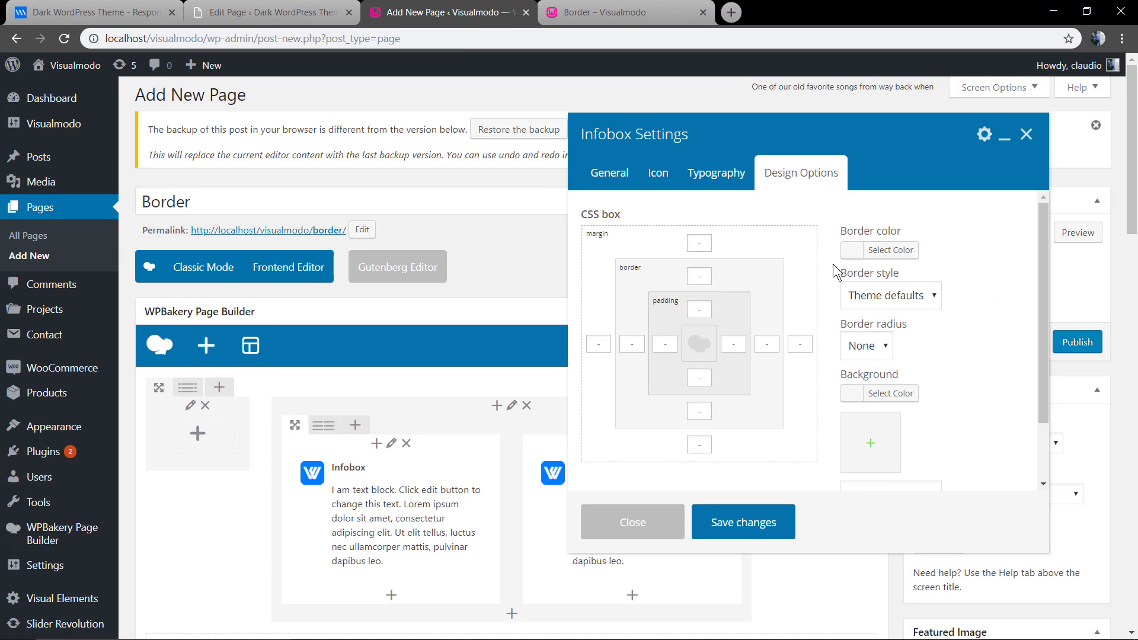
Step: Choose a black border colour, Solid style and 1px radius for the Infobox
left_click(890, 252)
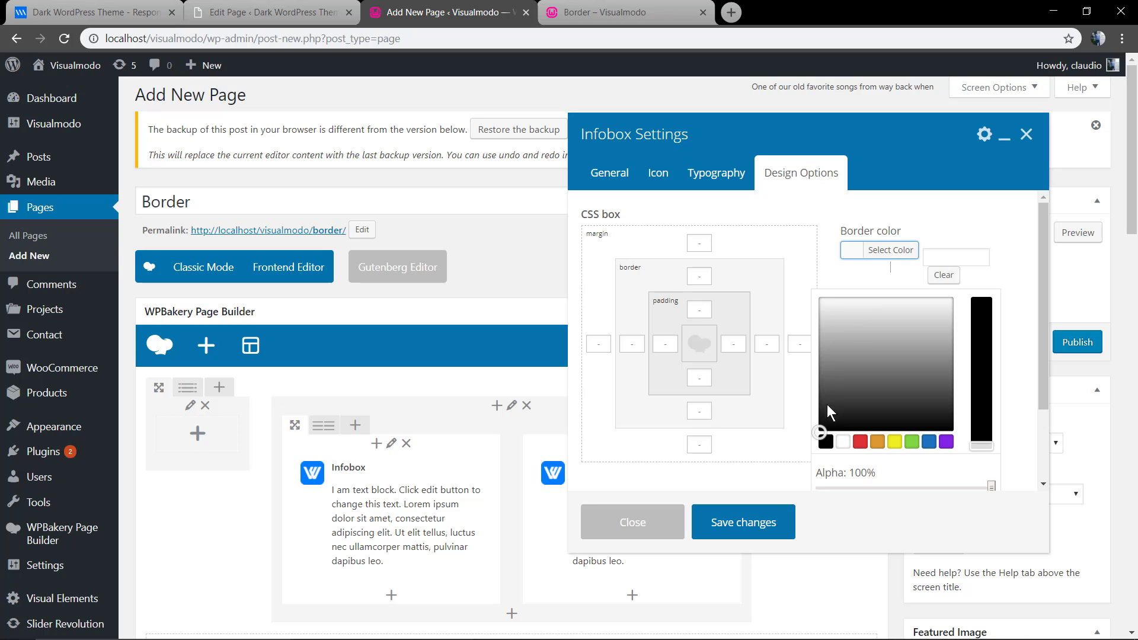
left_click(826, 441)
left_click(829, 257)
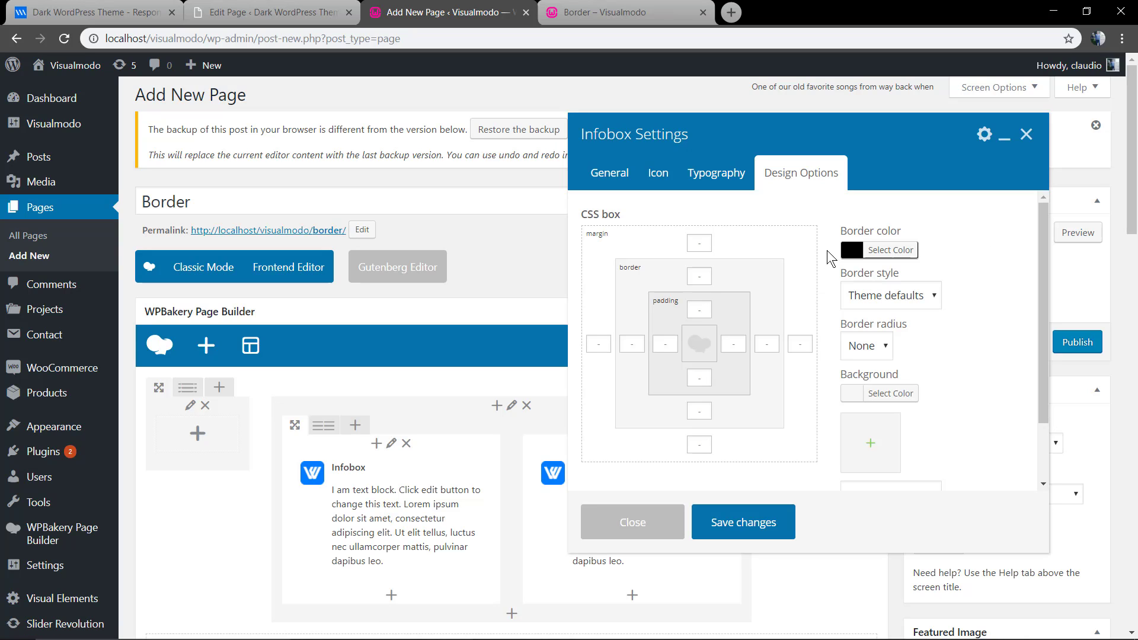
left_click(914, 301)
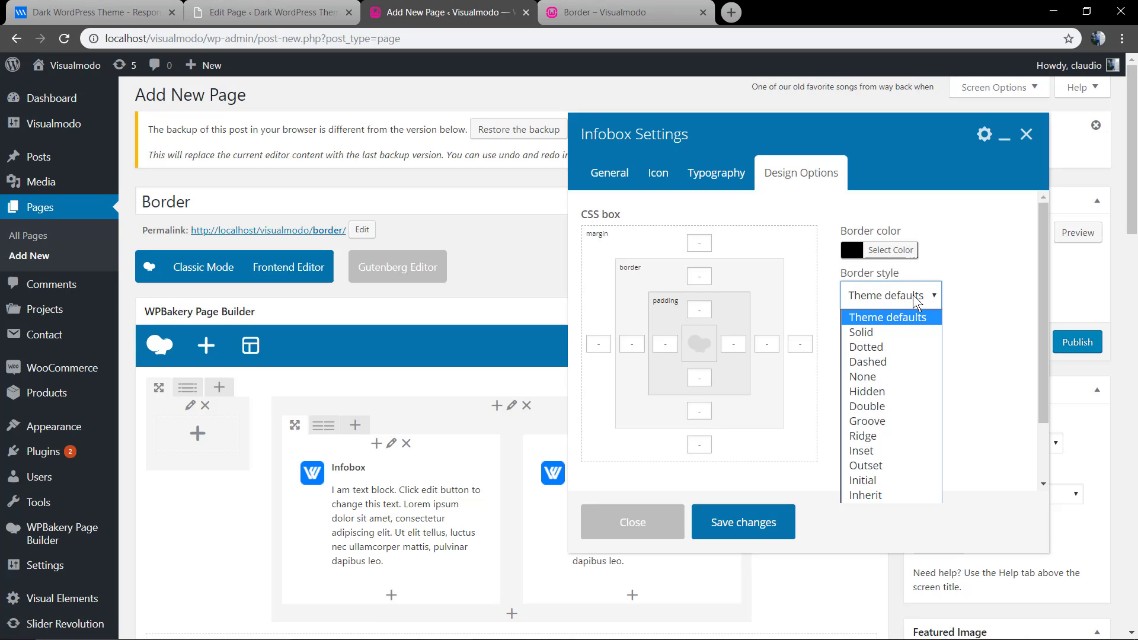
left_click(897, 332)
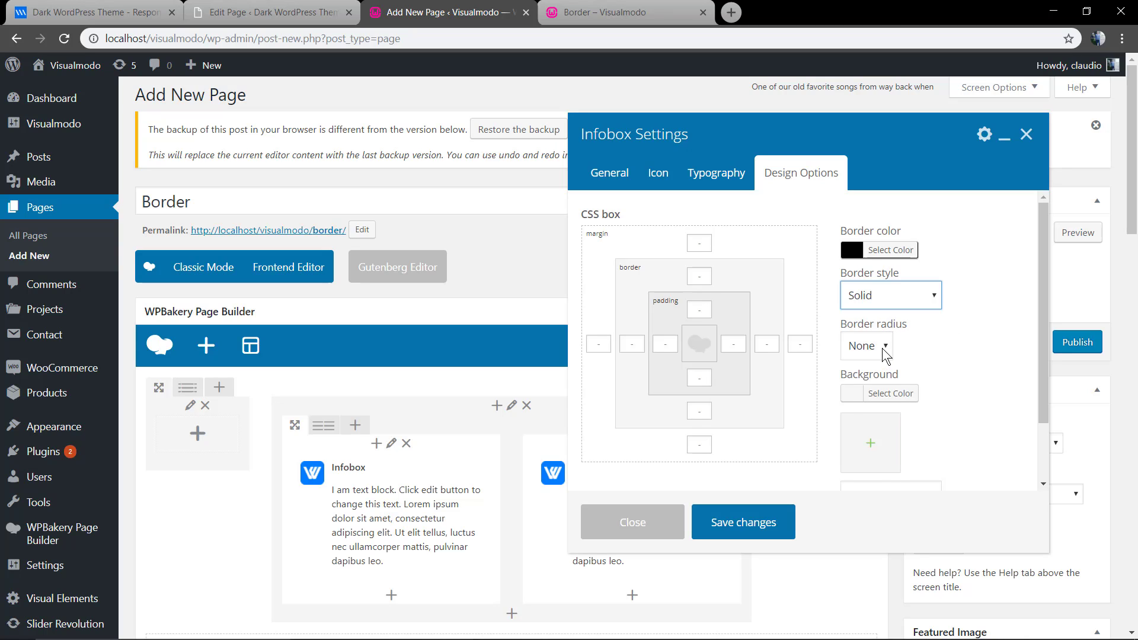
left_click(885, 354)
left_click(877, 383)
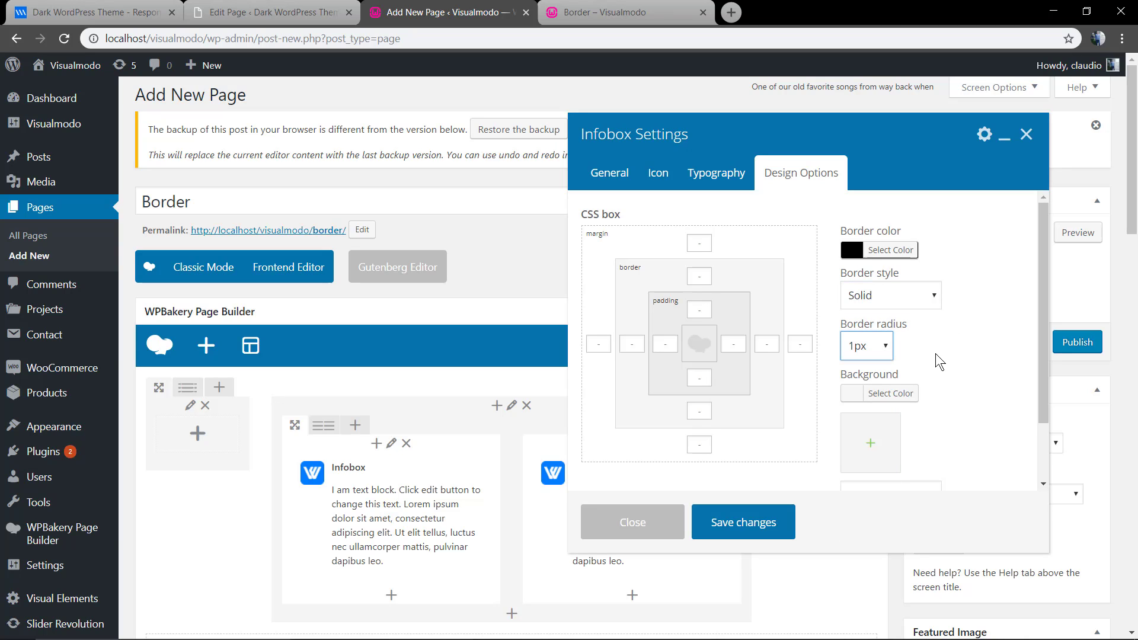
Step: Set all four border widths to 1, save the Infobox and preview the border
left_click(693, 277)
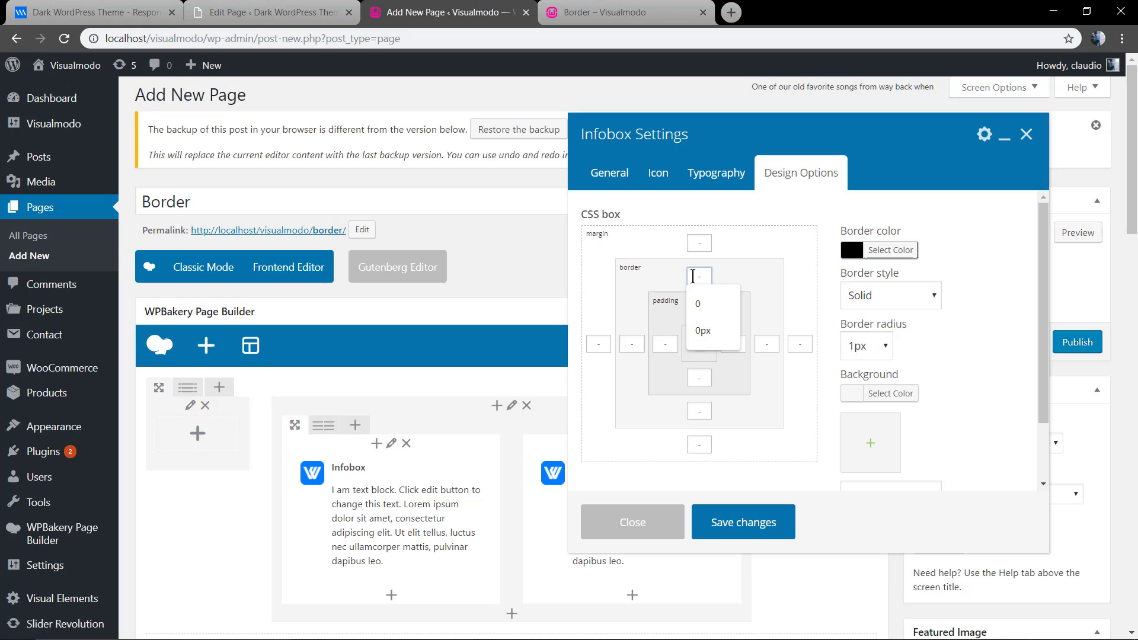
type("1")
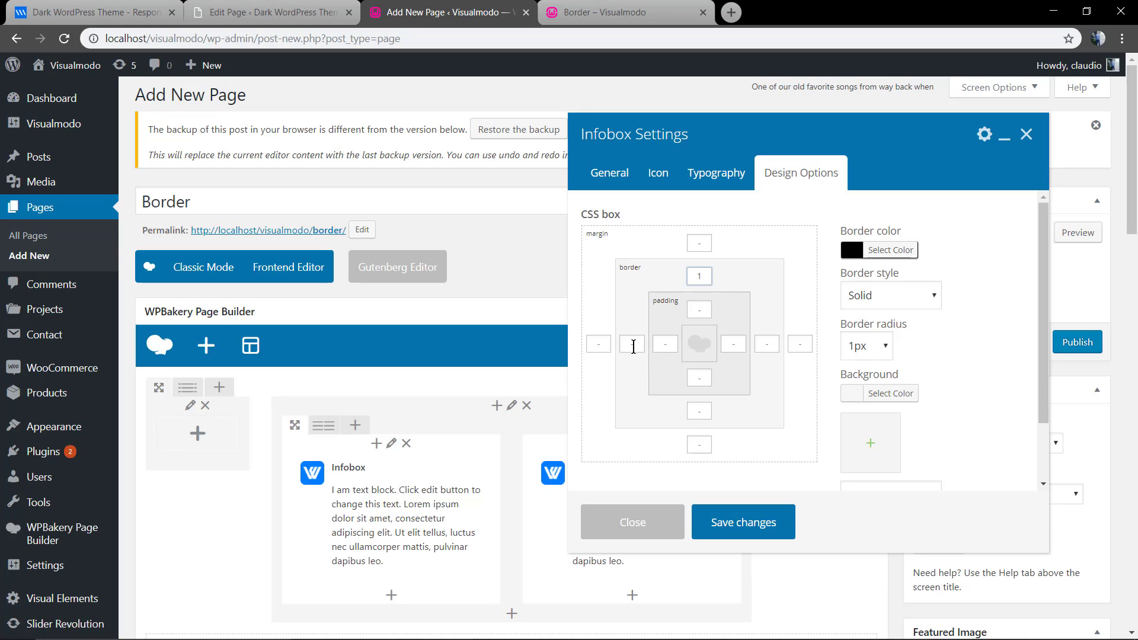
left_click(632, 345)
type("1")
left_click(699, 410)
type("1")
left_click(770, 344)
type("1")
left_click(719, 526)
left_click(1084, 233)
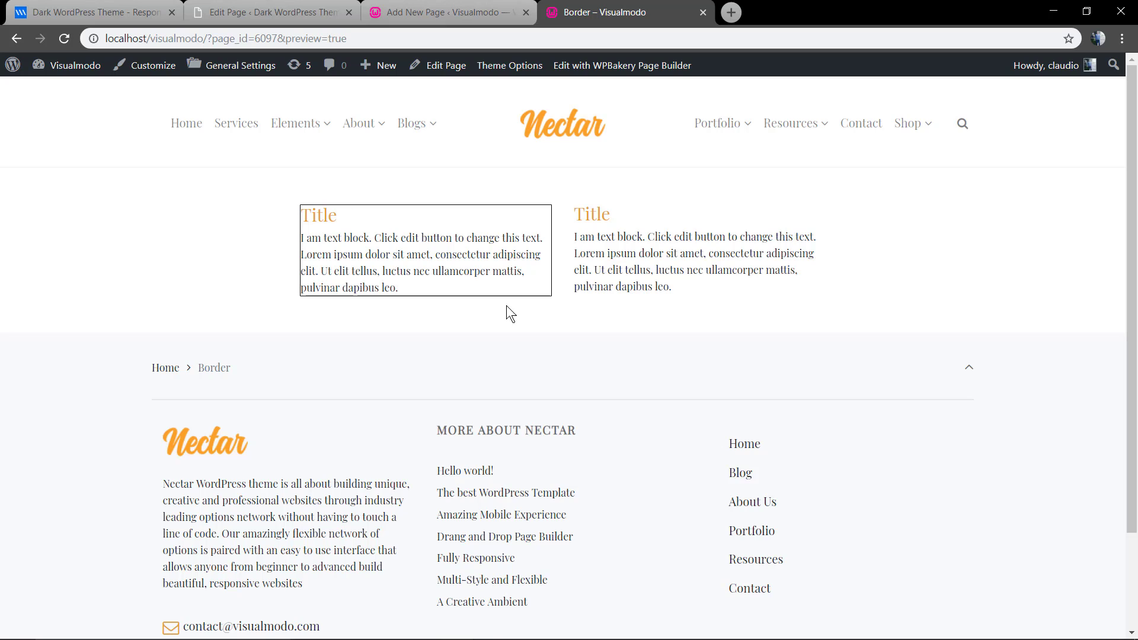
left_click(488, 7)
scroll(409, 357, "down", 1)
scroll(409, 357, "down", 1)
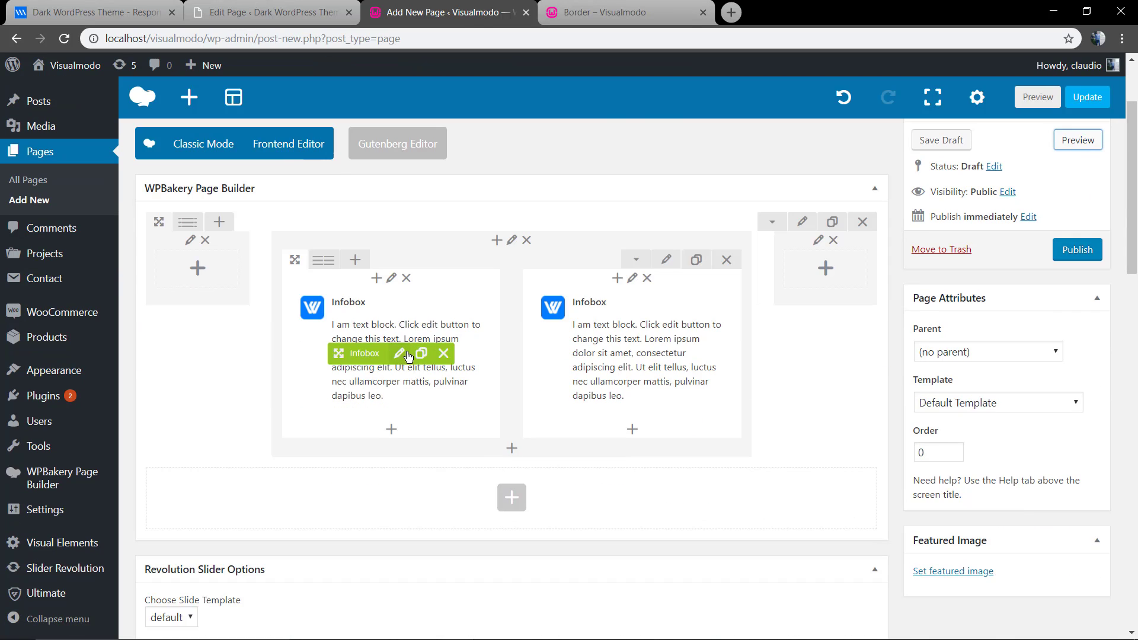
Step: Clear the Infobox's top, right and bottom border widths and save its settings
left_click(401, 353)
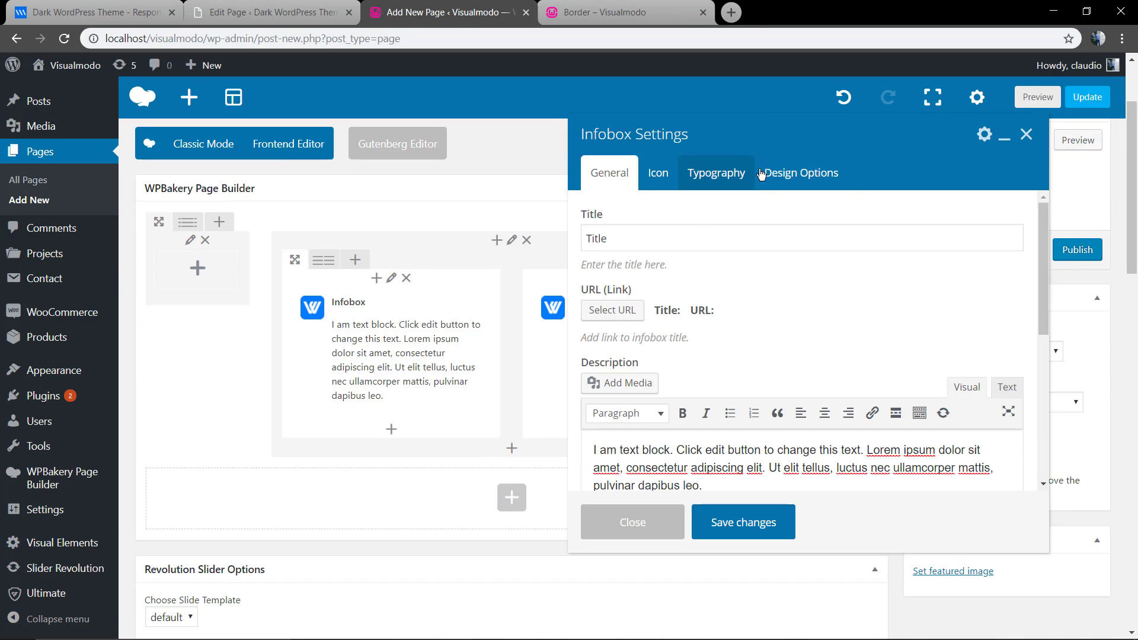
left_click(767, 174)
double_click(701, 276)
key("BackSpace")
double_click(766, 343)
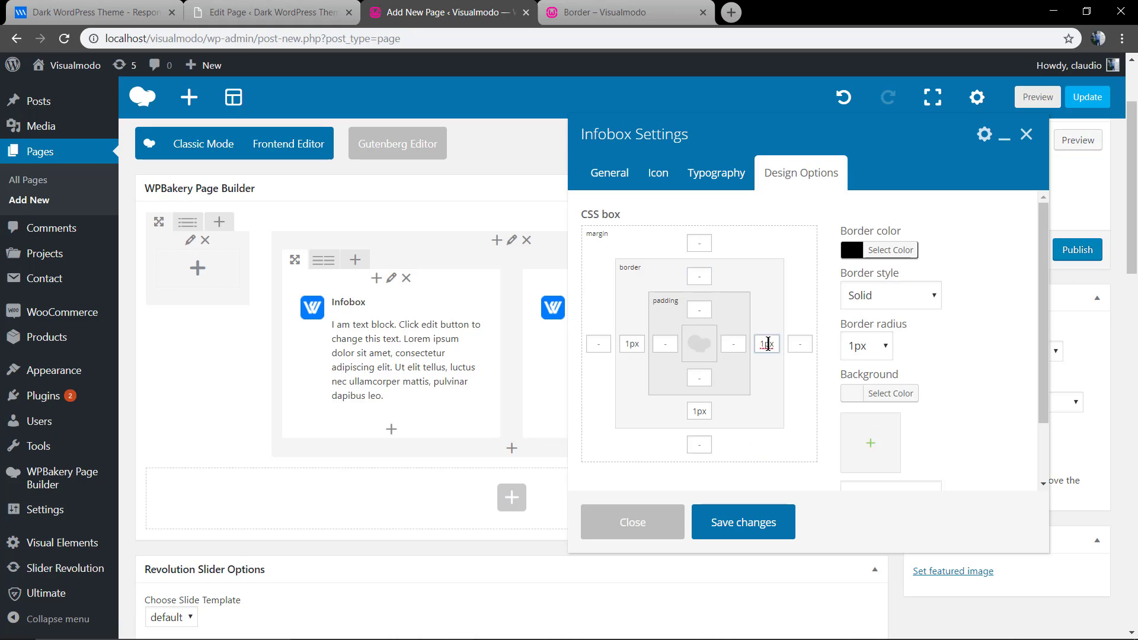
key("BackSpace")
double_click(699, 411)
key("BackSpace")
left_click(731, 527)
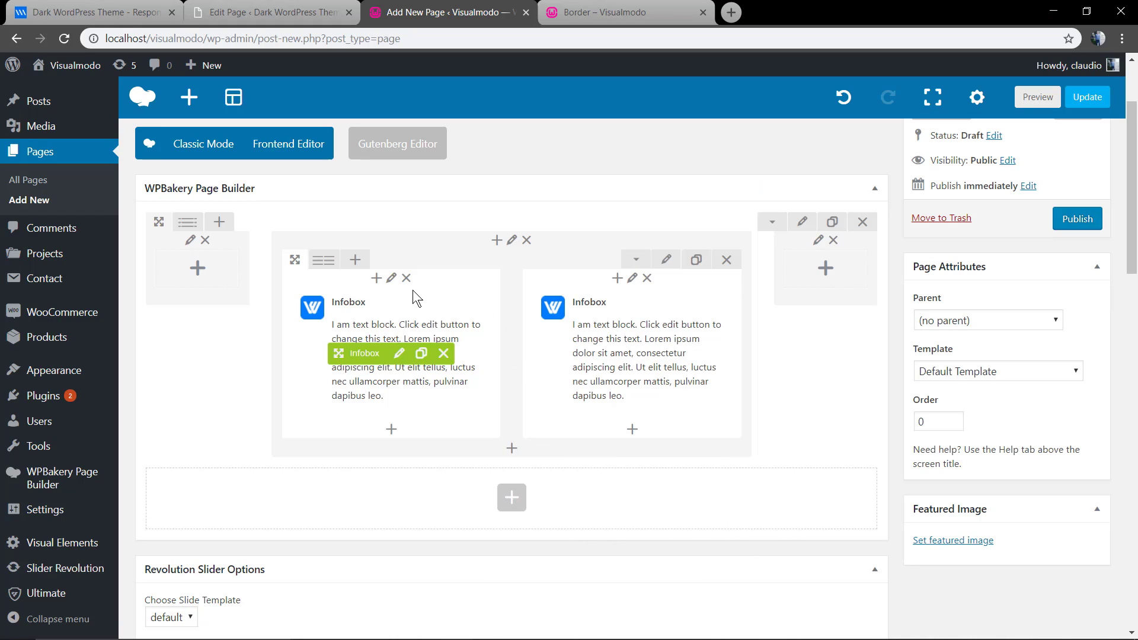
Step: In the left inner column's Design Options, set all four border widths to 1
left_click(391, 277)
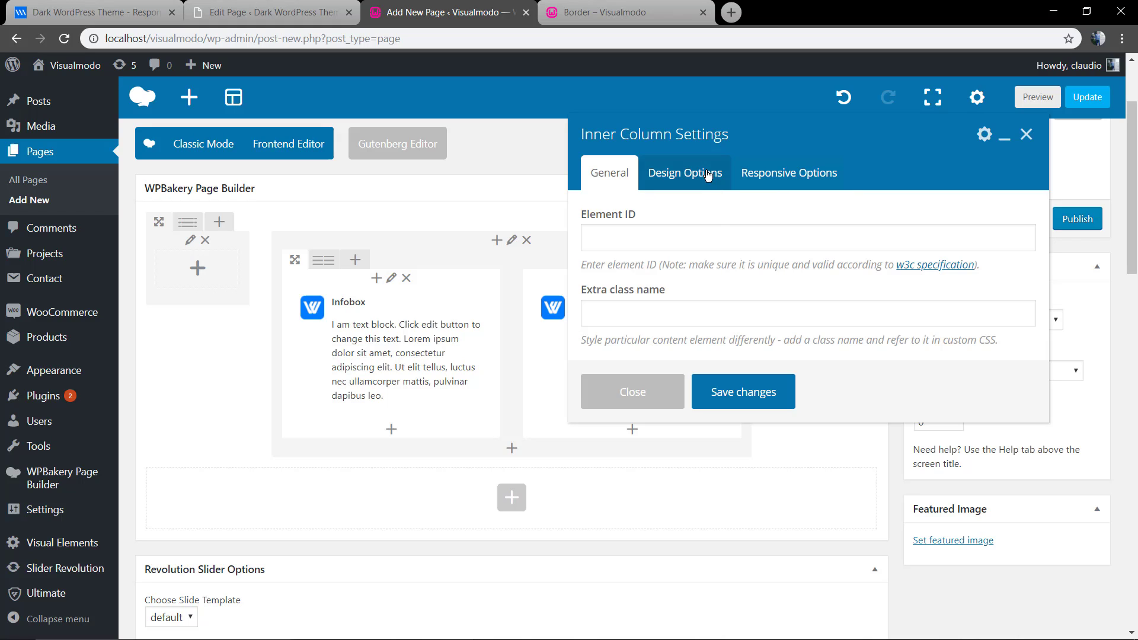
left_click(707, 175)
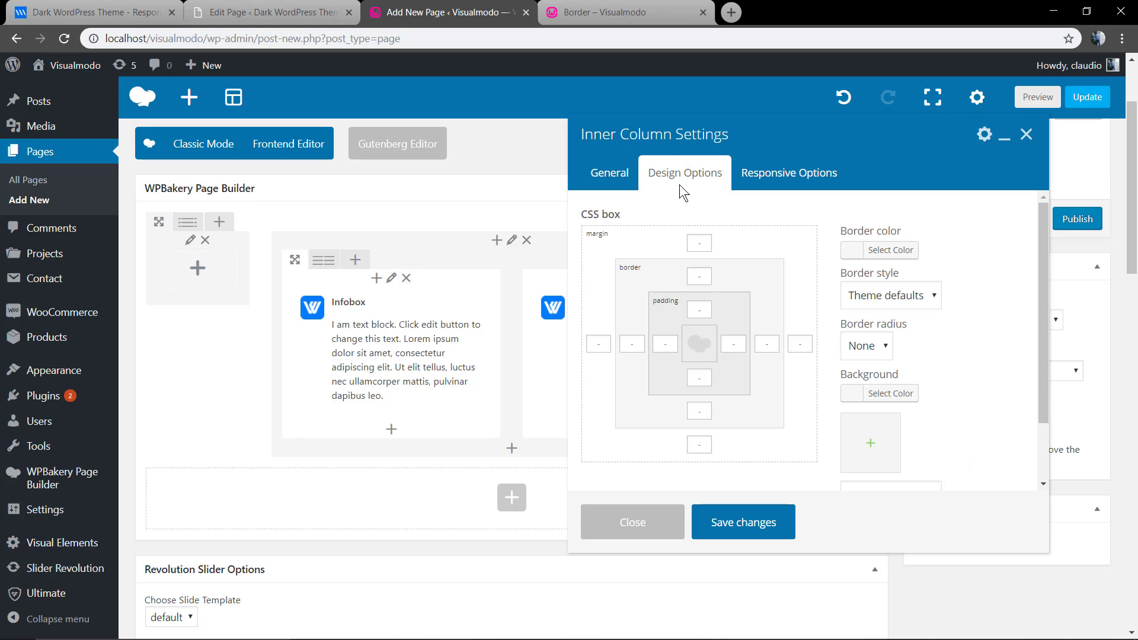
left_click(696, 275)
type("1")
left_click(630, 344)
type("1")
left_click(699, 410)
type("1")
left_click(761, 346)
type("1")
Step: Give the column a dark border colour, Solid style and 1px corner radius
left_click(890, 249)
left_click(843, 396)
left_click(801, 394)
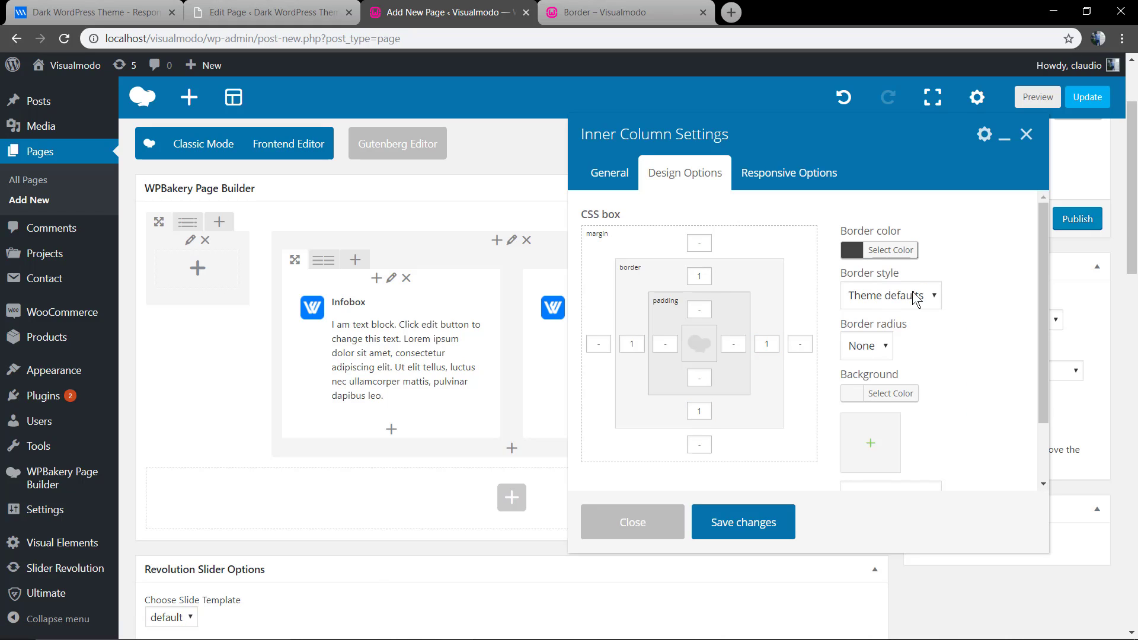
left_click(882, 303)
left_click(894, 332)
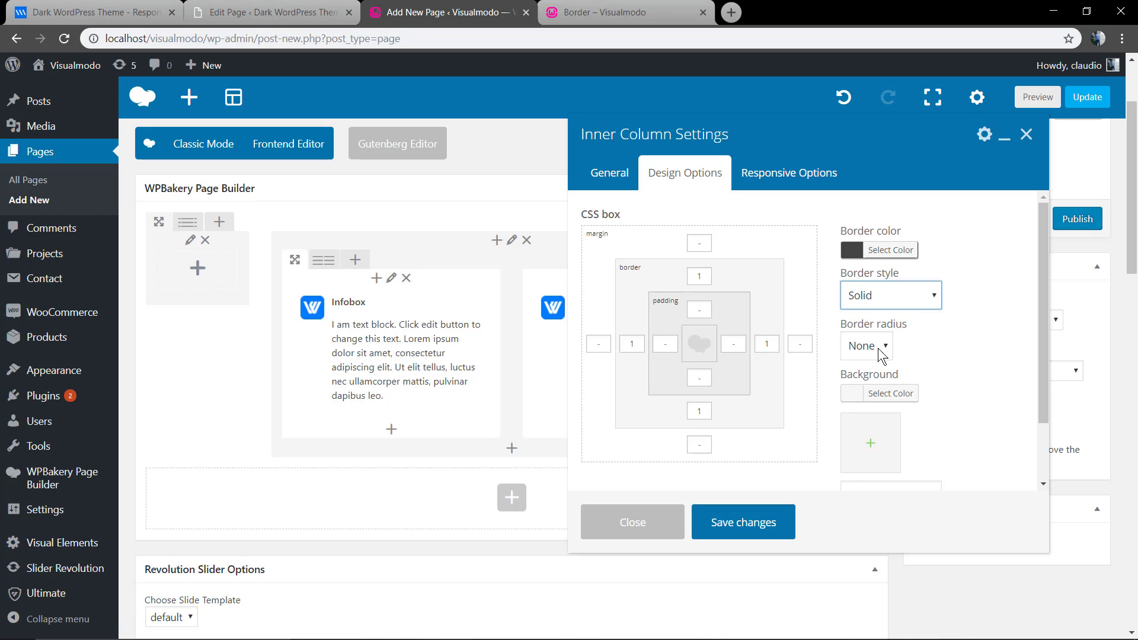
left_click(878, 384)
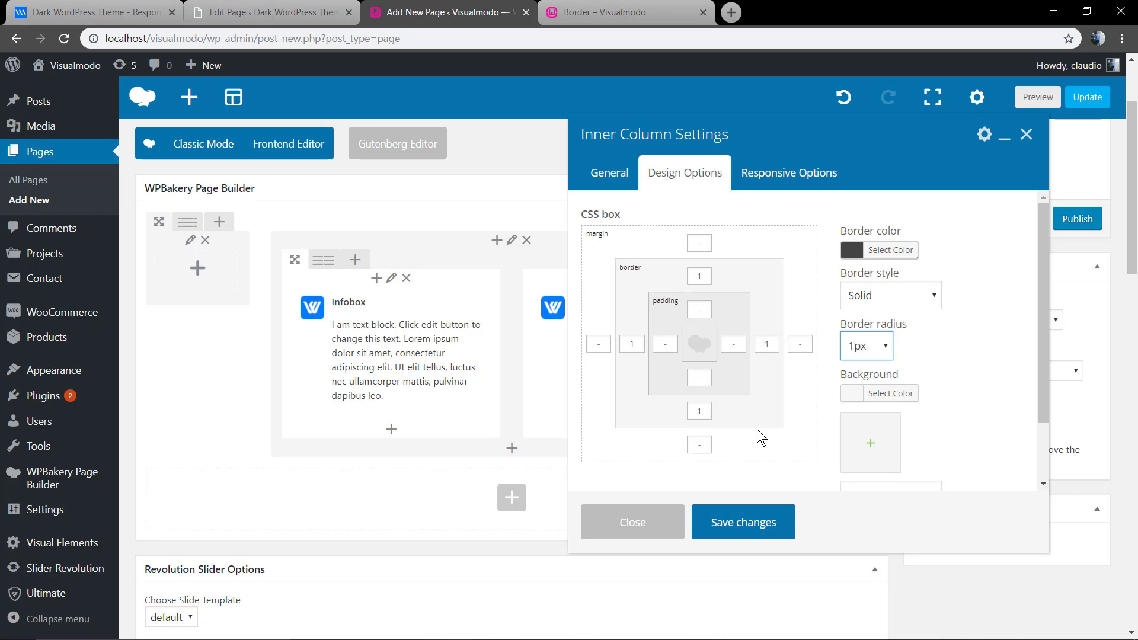
Step: Save the column border settings and check the bordered box in the page preview
left_click(734, 527)
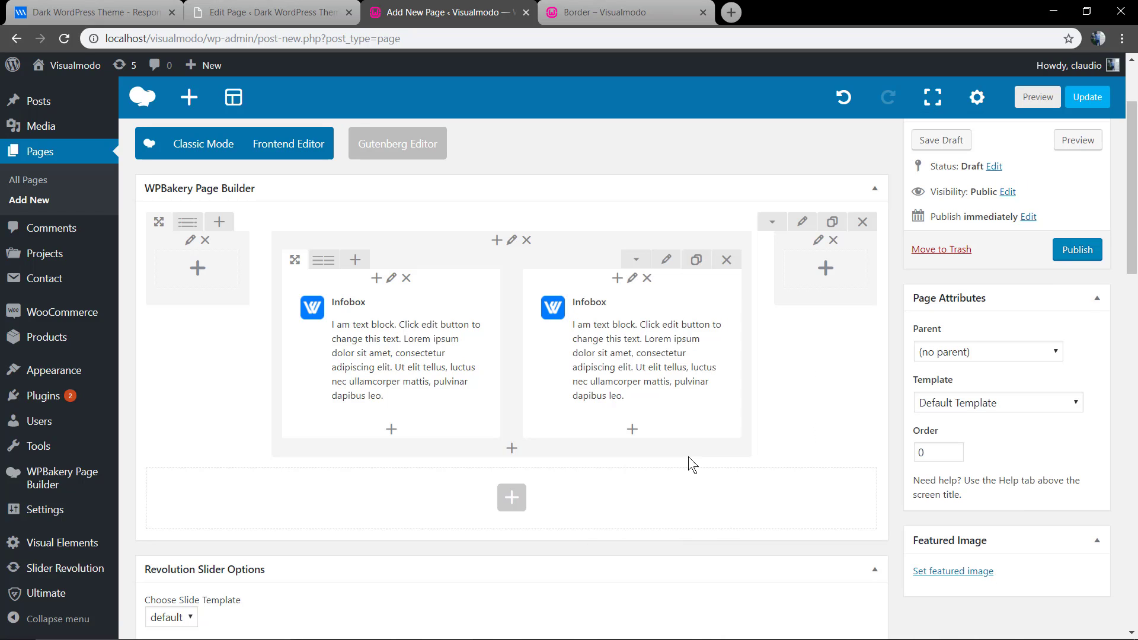
left_click(1038, 97)
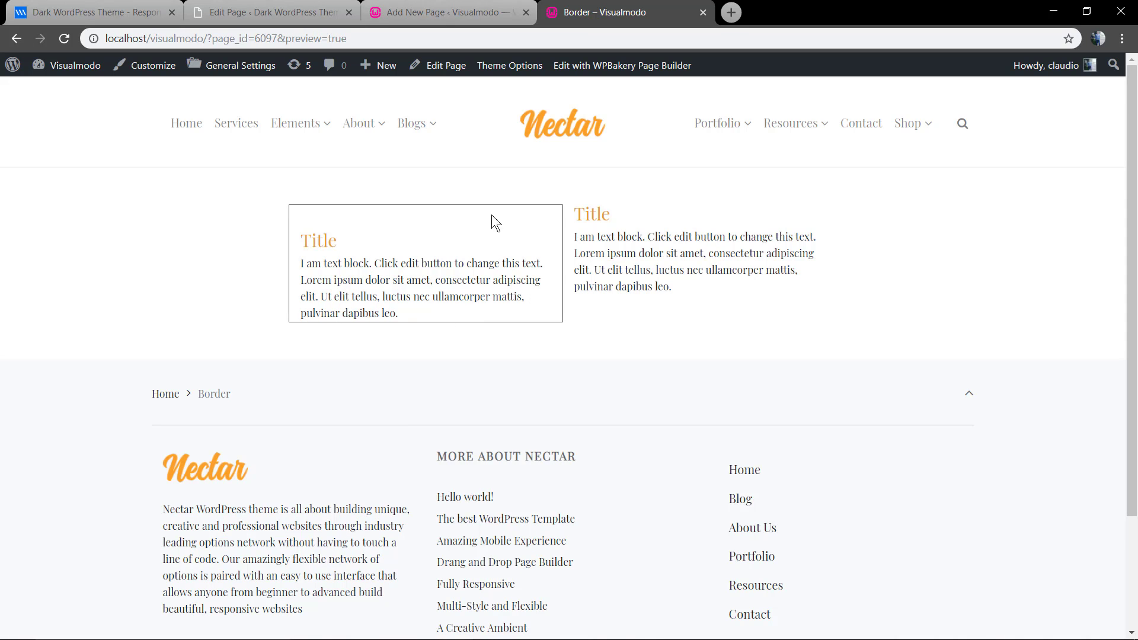
left_click(480, 13)
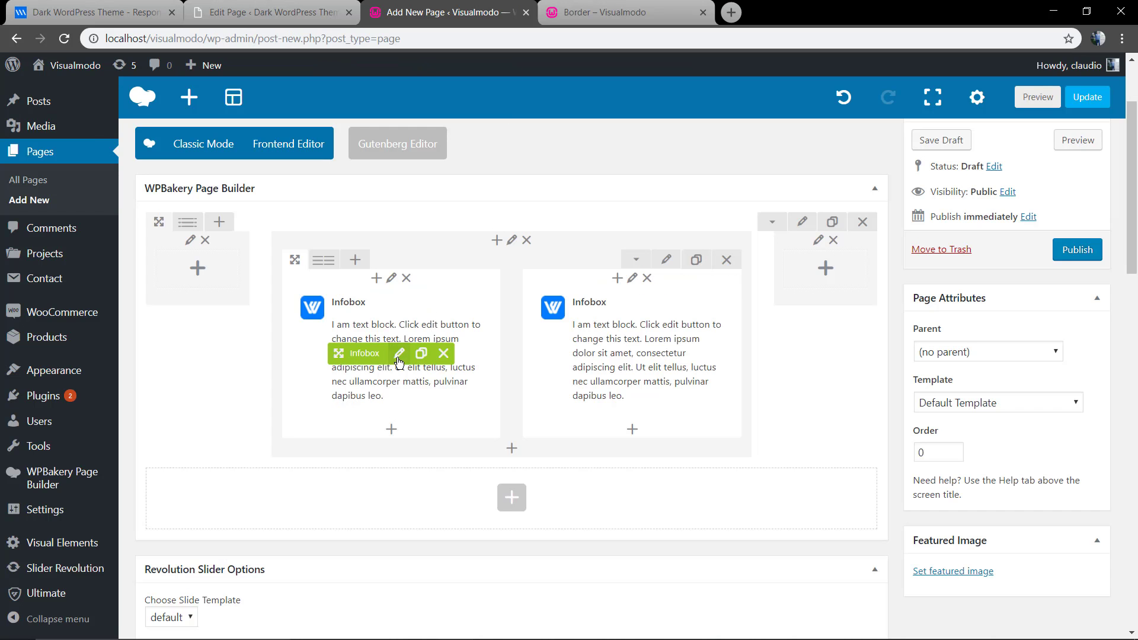
Step: Give the first Infobox a bottom padding of 20 in Design Options and save it
left_click(398, 354)
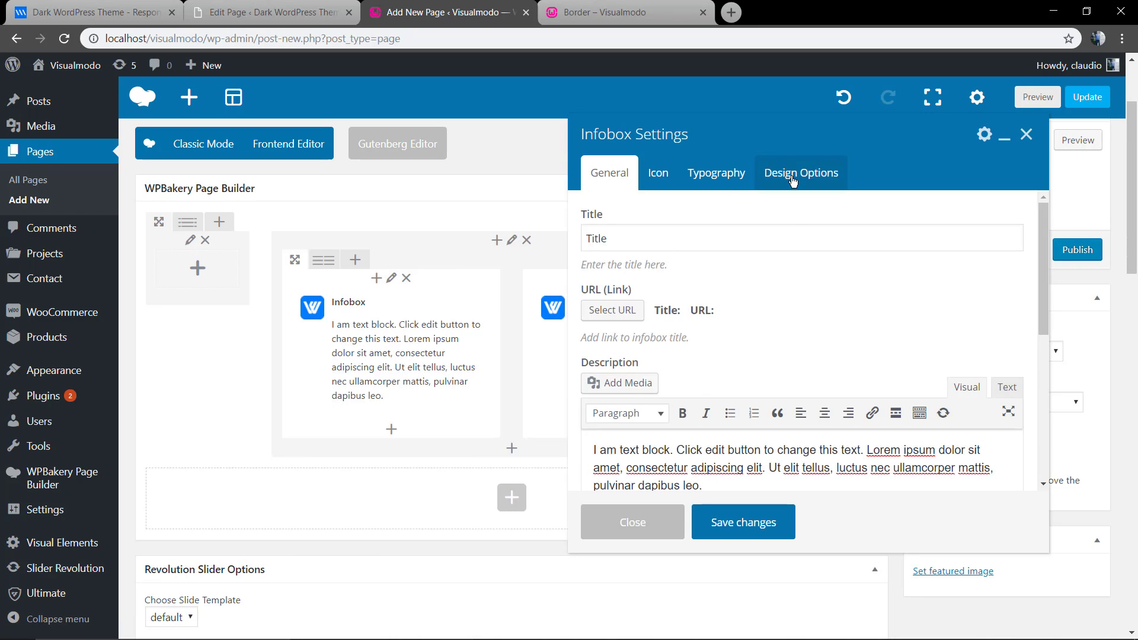
left_click(792, 180)
left_click(692, 380)
type("20")
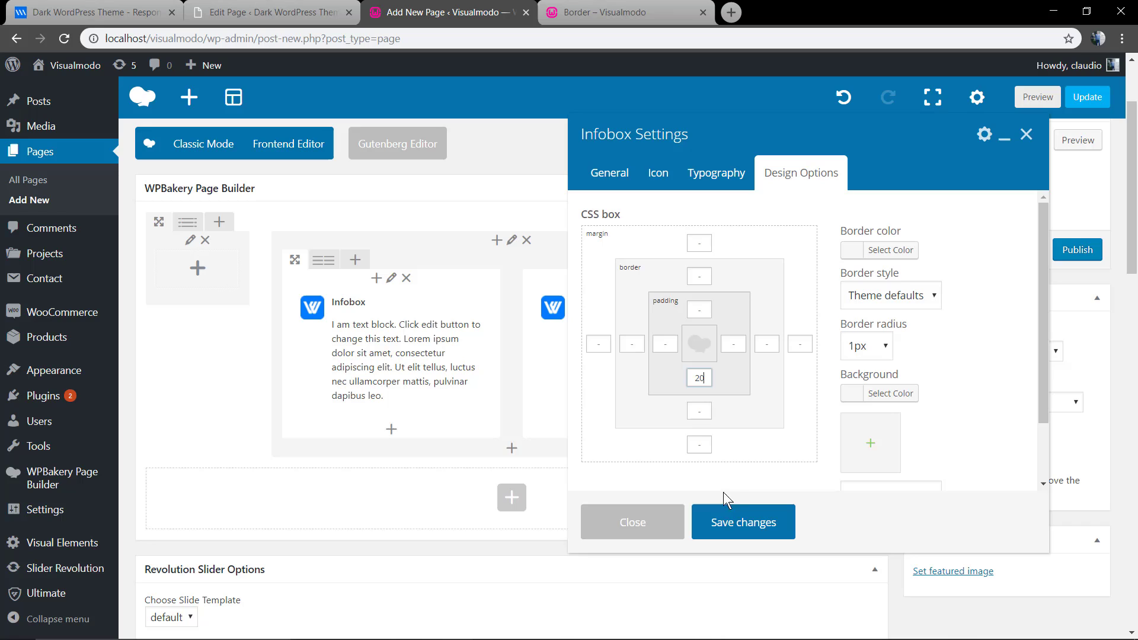
left_click(728, 527)
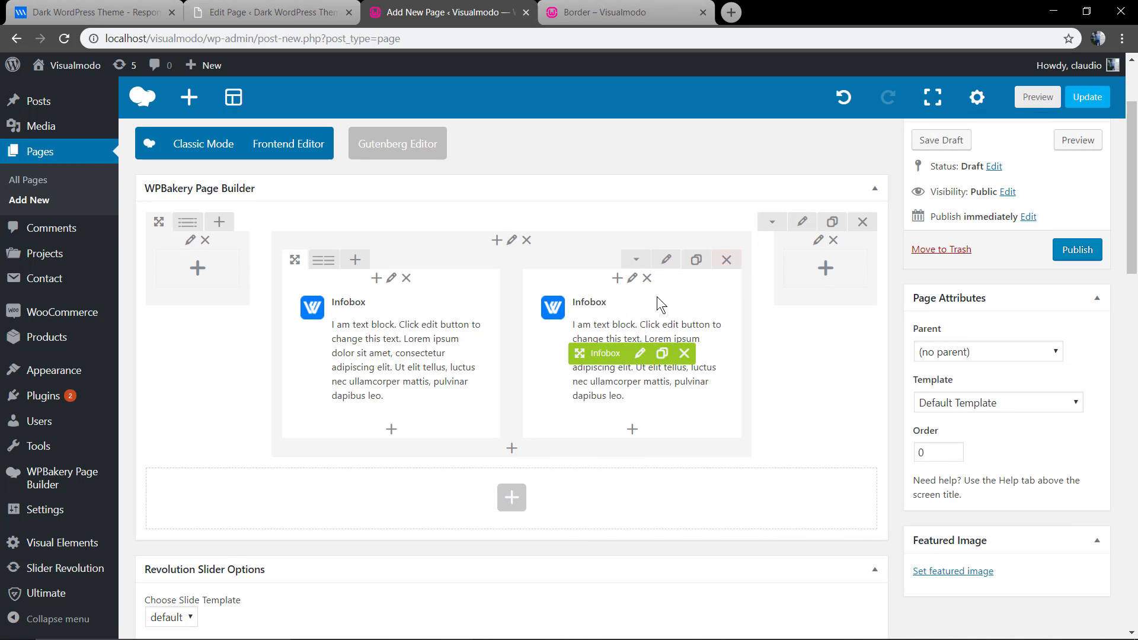
Step: Give the second Infobox a bottom padding of 20 and save it
left_click(642, 357)
left_click(772, 175)
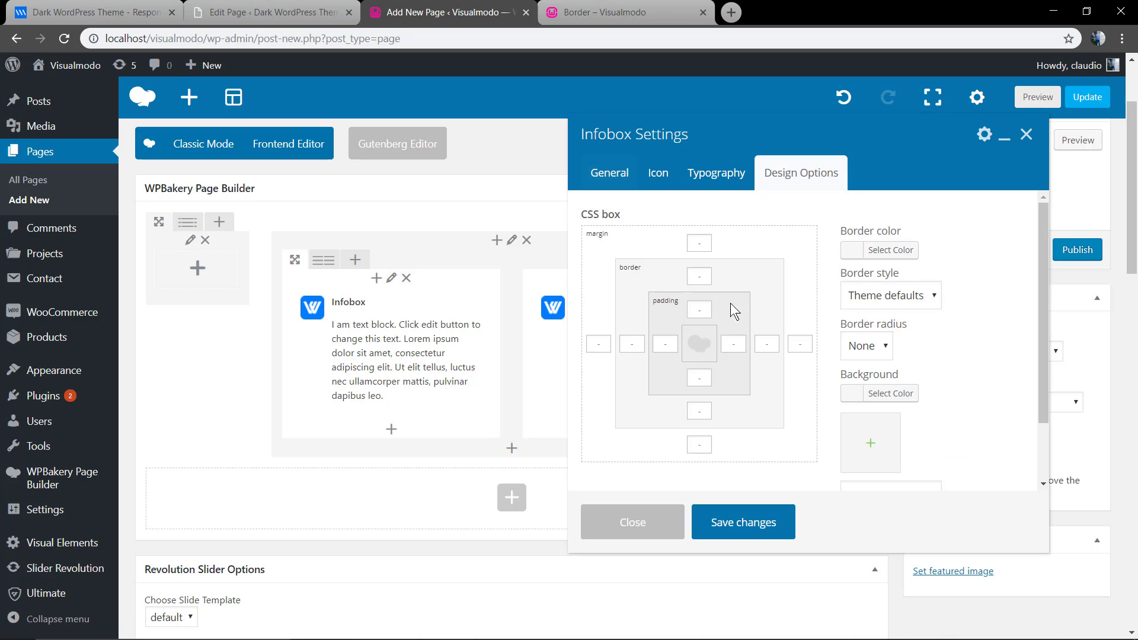
left_click(699, 378)
type("20")
left_click(744, 521)
left_click(634, 278)
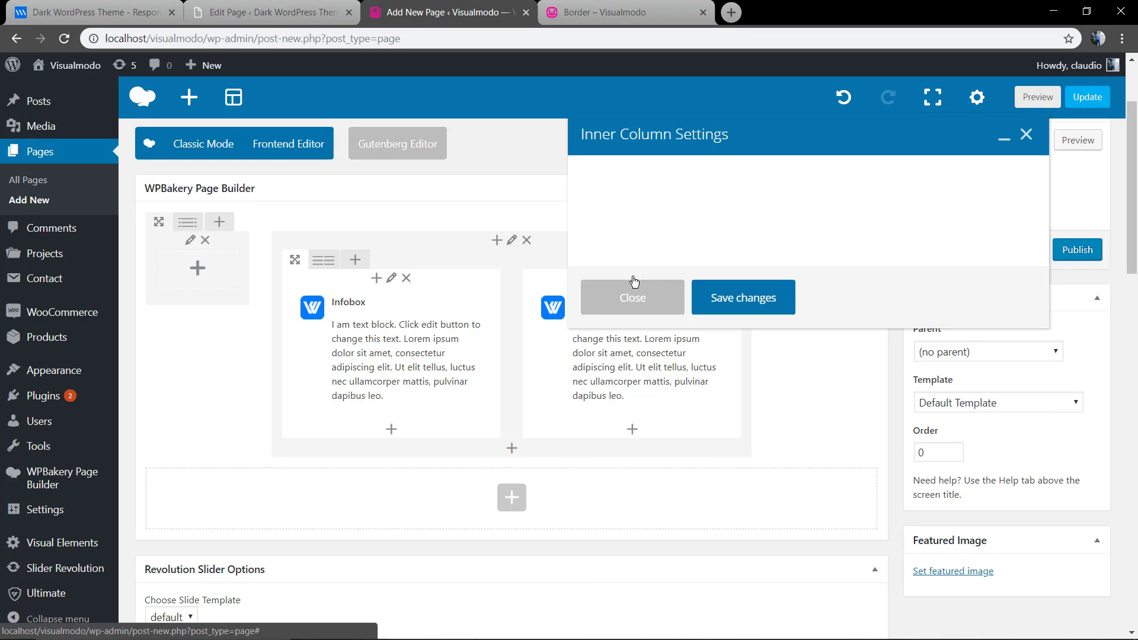
Step: Set the second inner column's border width to 1 on top, left, bottom and right
left_click(711, 171)
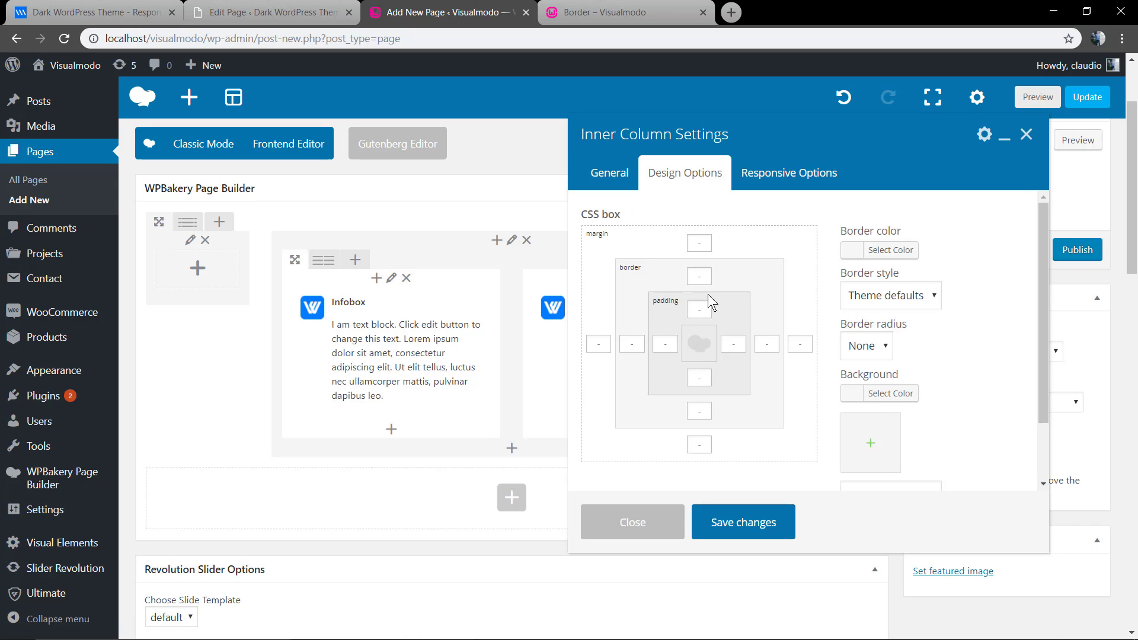
left_click(699, 276)
type("1")
left_click(627, 344)
type("1")
left_click(709, 415)
type("1")
left_click(766, 344)
type("1")
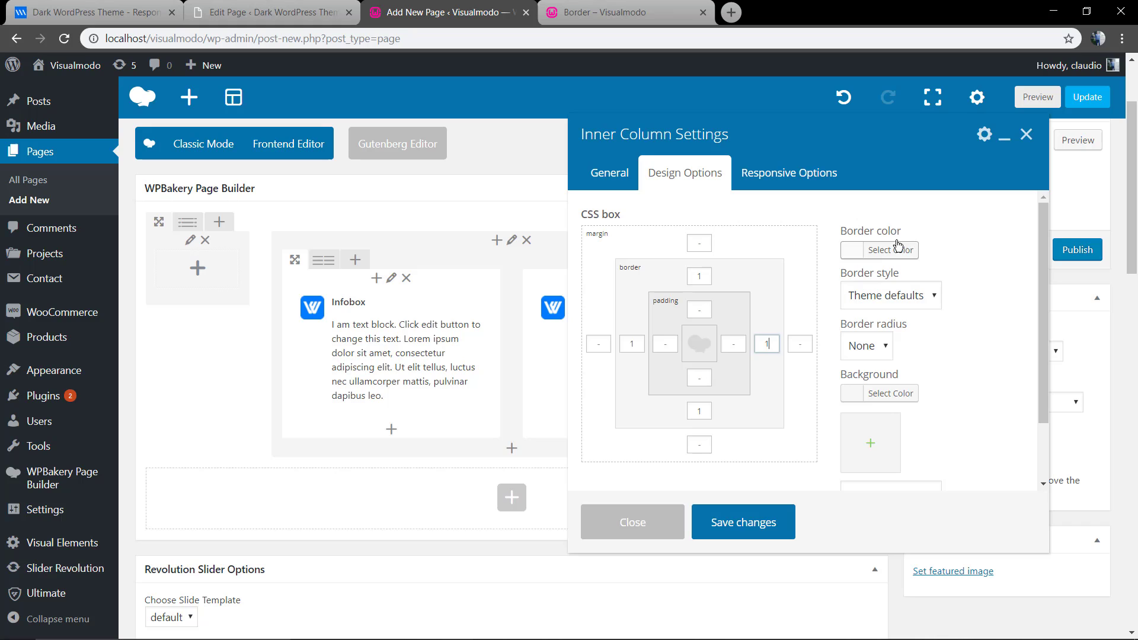
Step: Choose a dark colour for the column's border
left_click(895, 252)
left_click(815, 409)
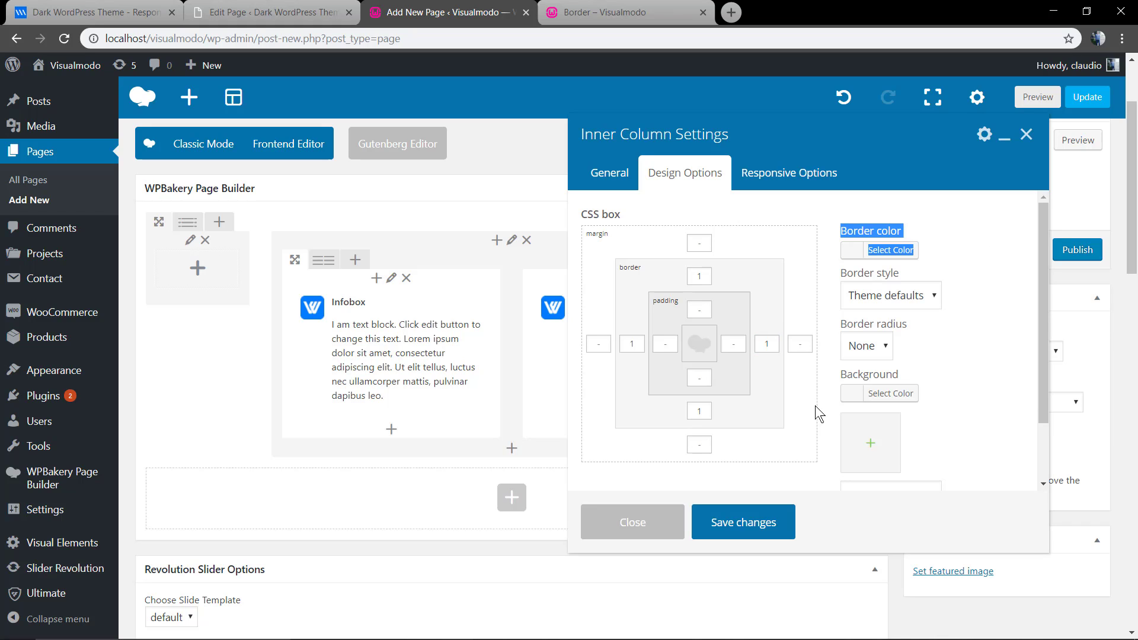
left_click(890, 250)
left_click(818, 410)
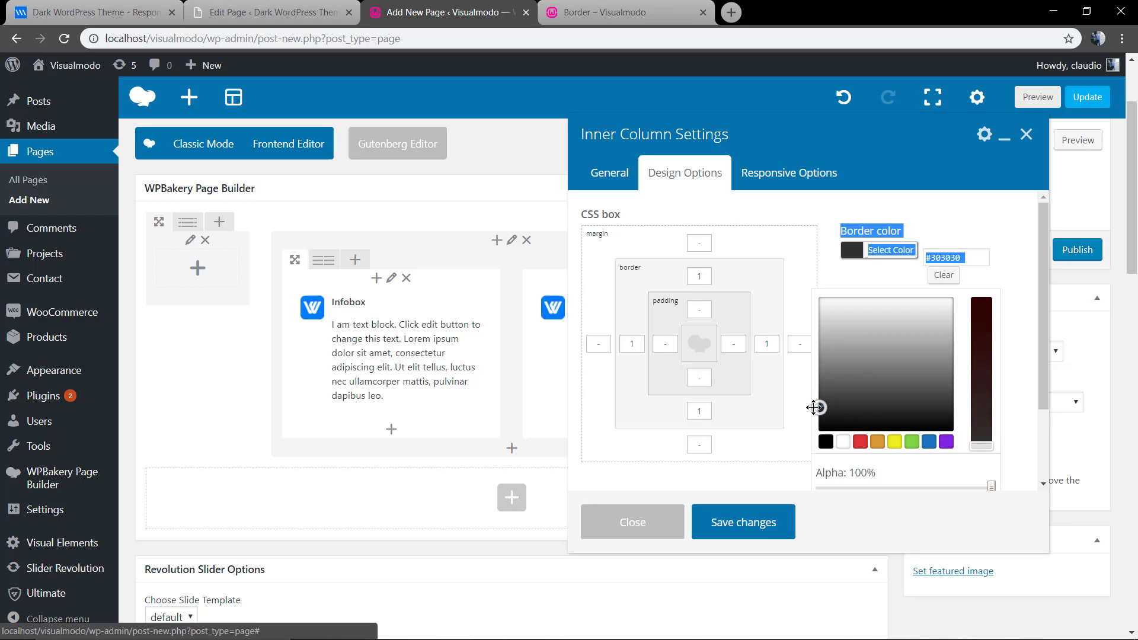
left_click(969, 207)
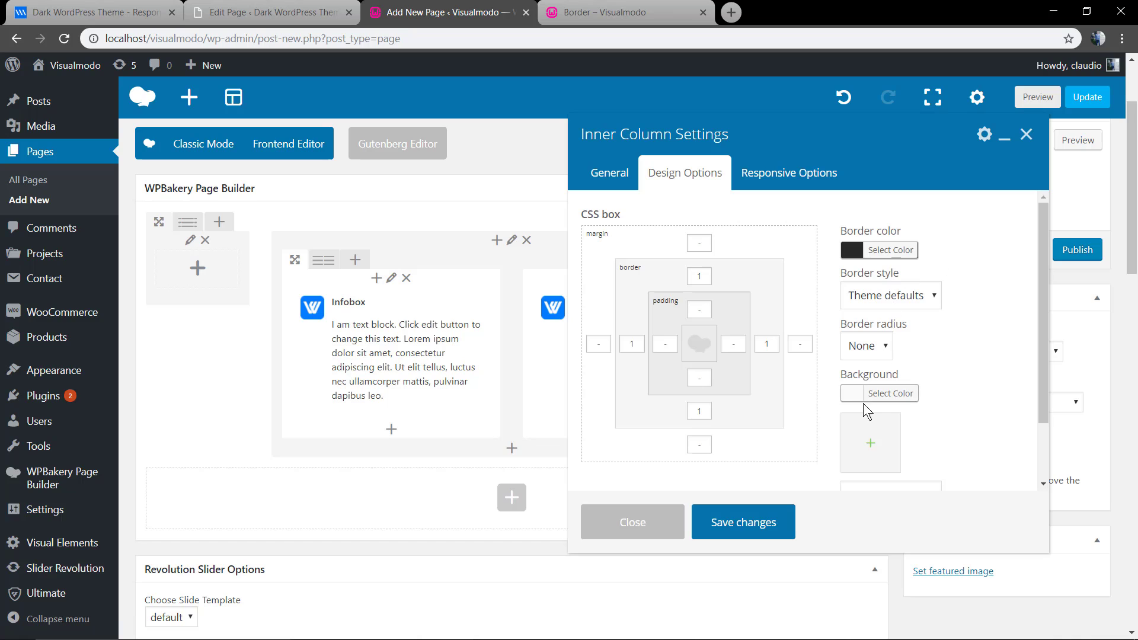
scroll(910, 403, "down", 1)
scroll(910, 402, "up", 1)
Step: Make the border style Solid and save the column's border settings
left_click(880, 296)
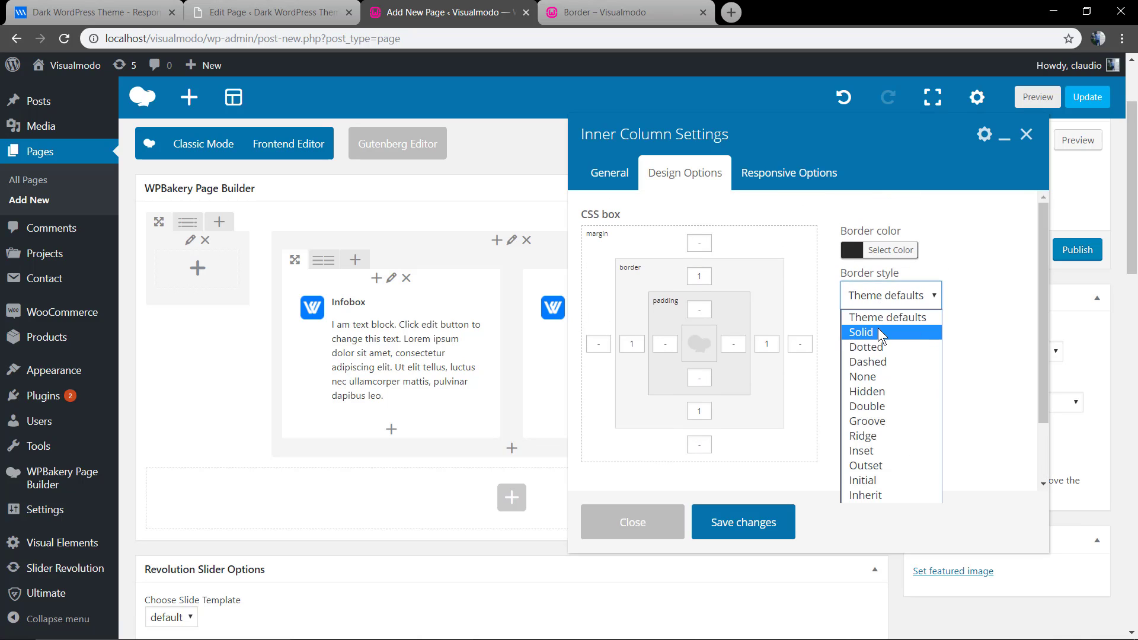
left_click(880, 331)
left_click(872, 386)
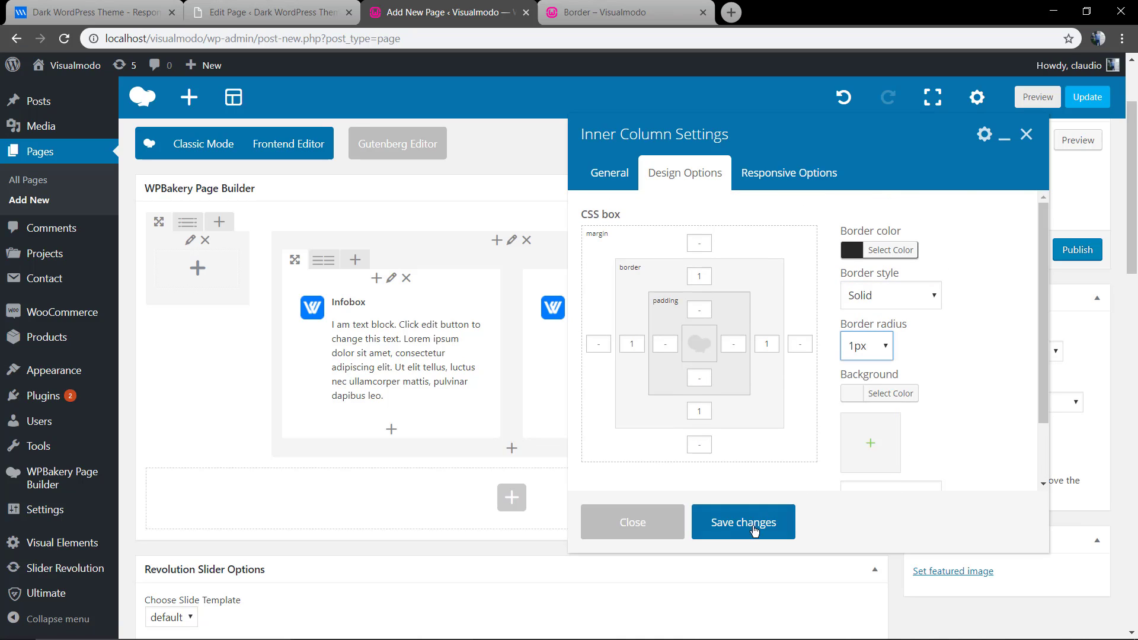
left_click(753, 529)
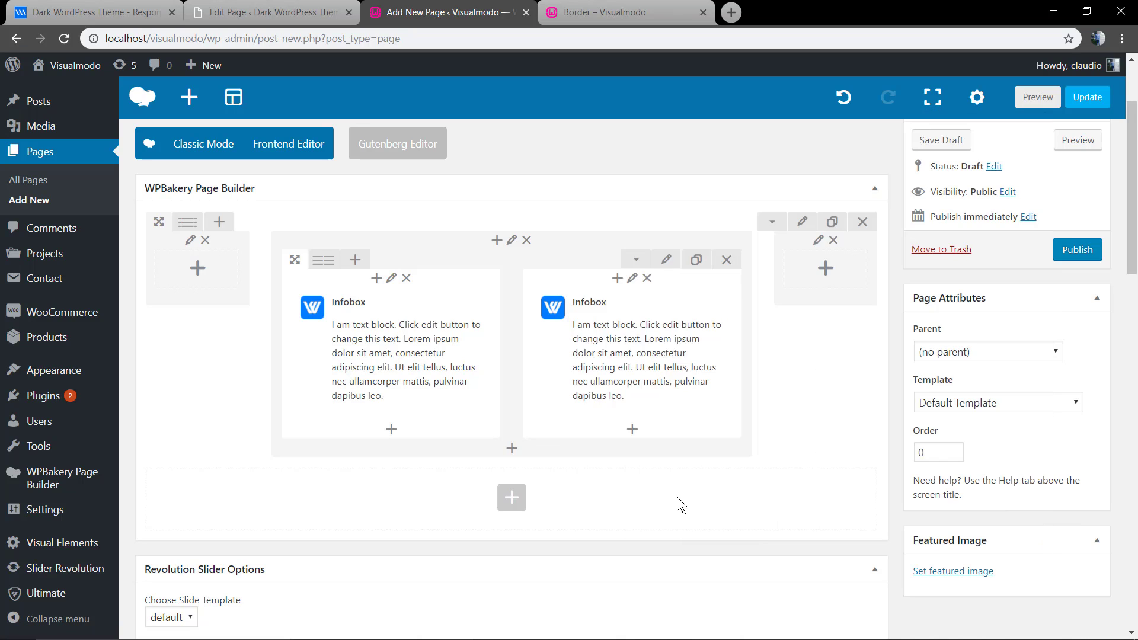
left_click(1078, 140)
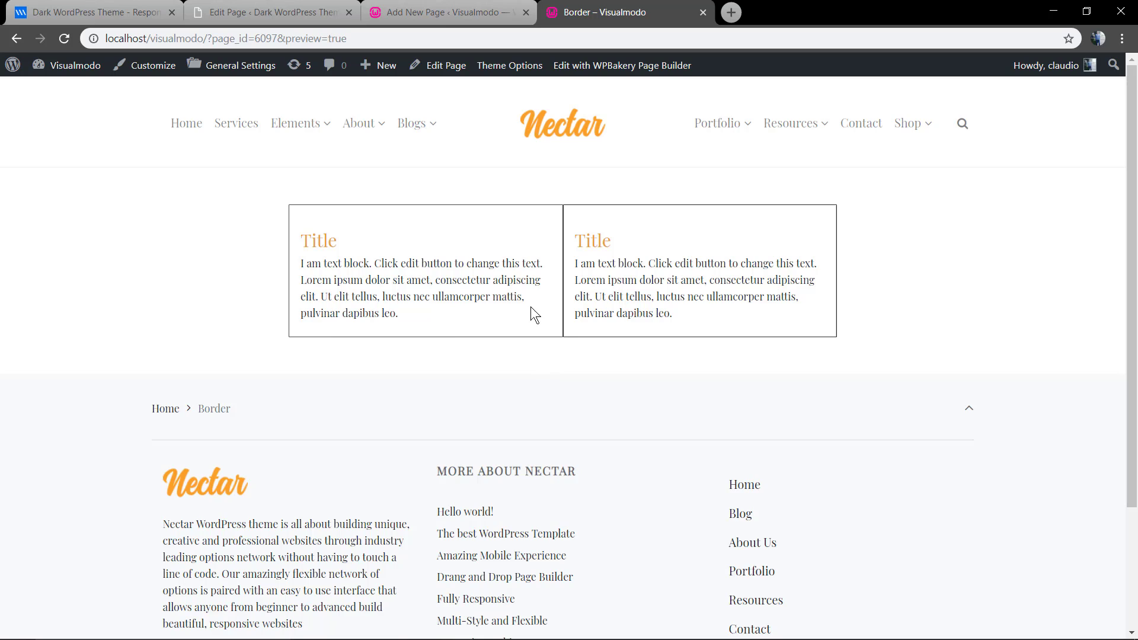
left_click(445, 12)
left_click(803, 226)
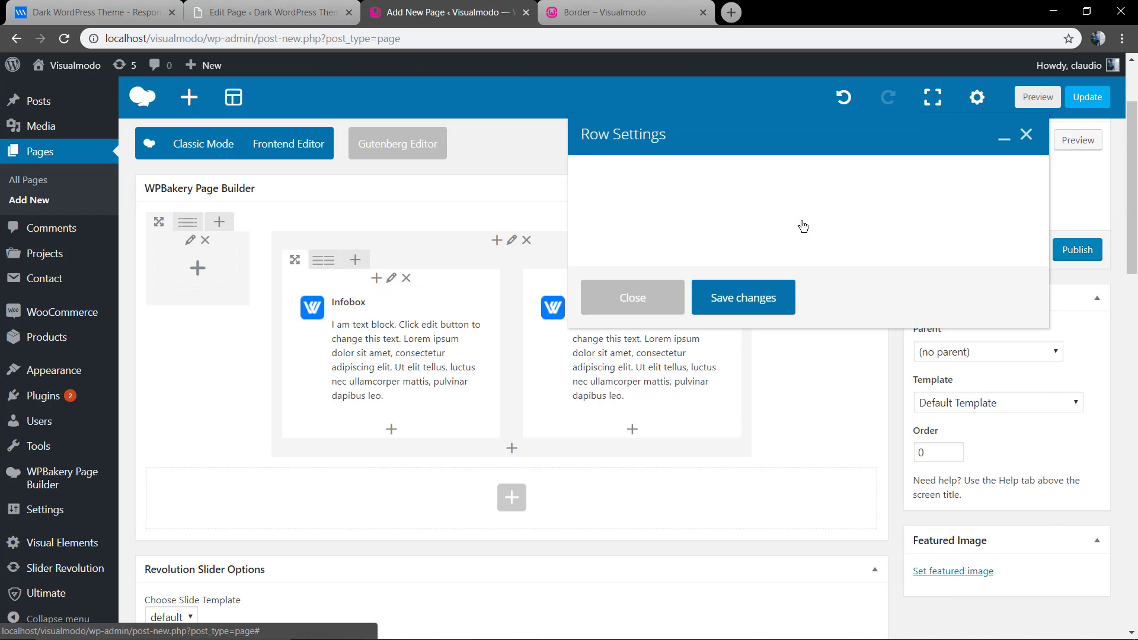
left_click(634, 521)
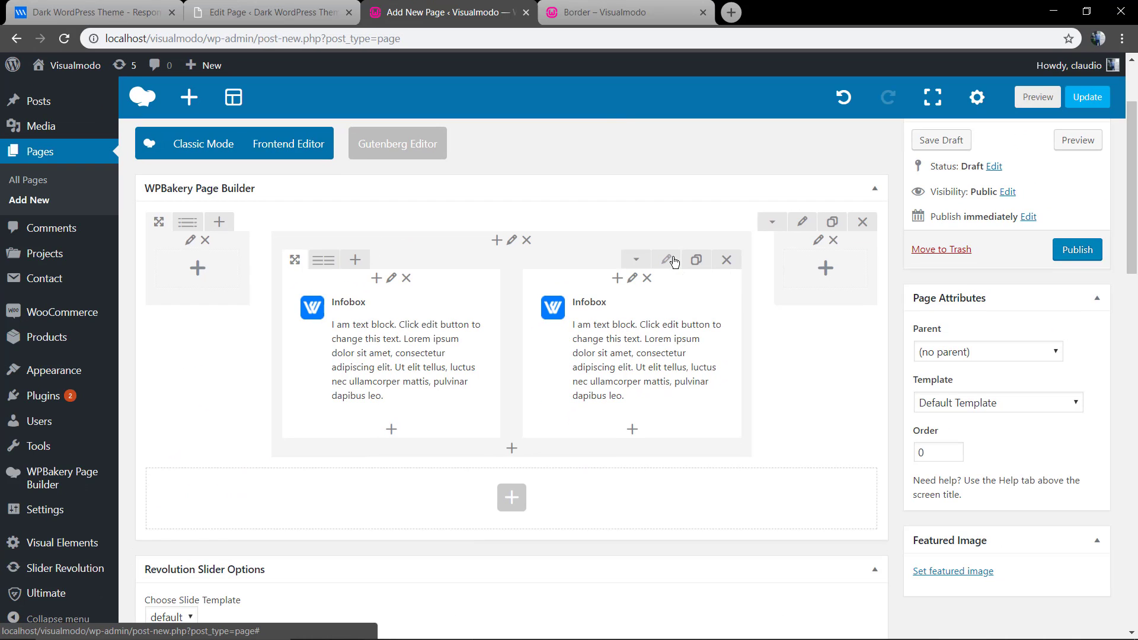
Step: Set the inner row's Columns gap to 25px, save and check the preview
left_click(672, 259)
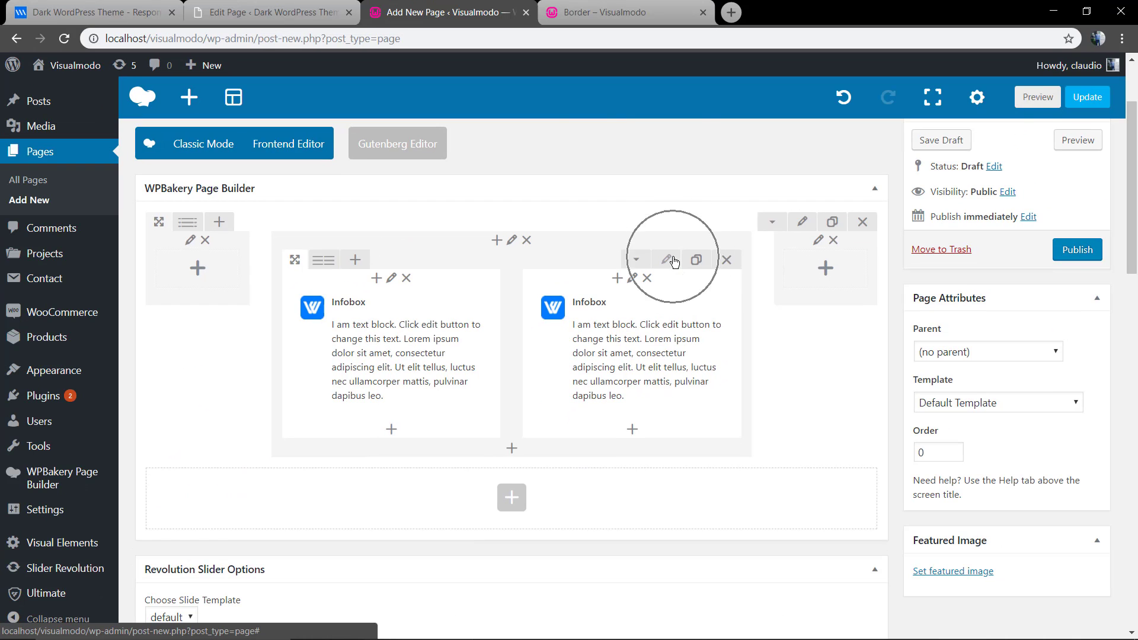
scroll(678, 282, "down", 3)
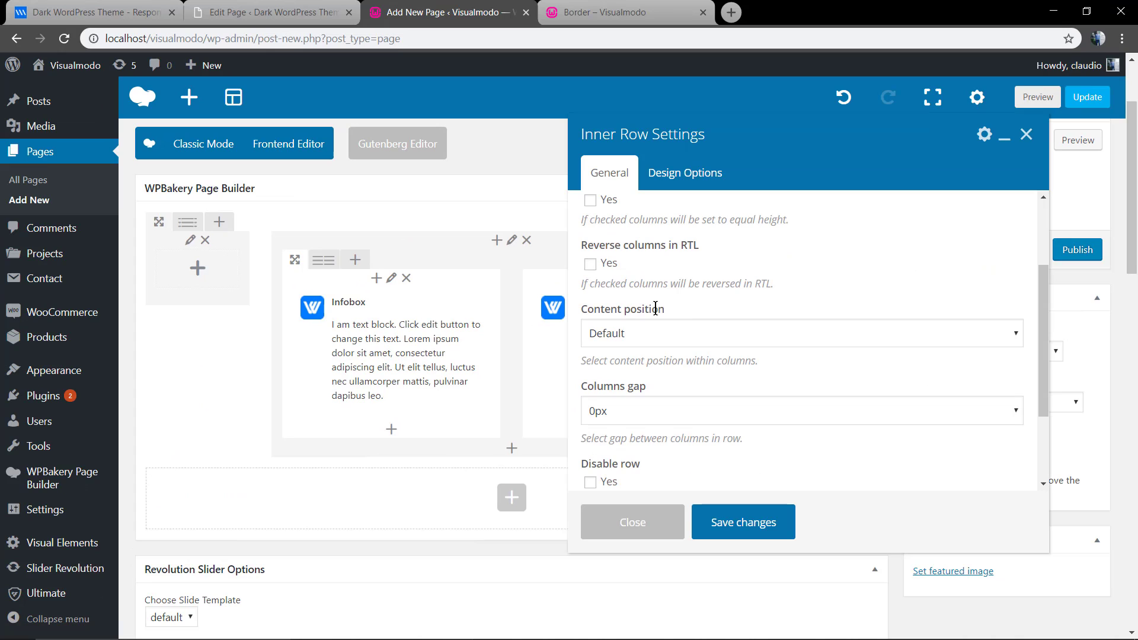
left_click(643, 411)
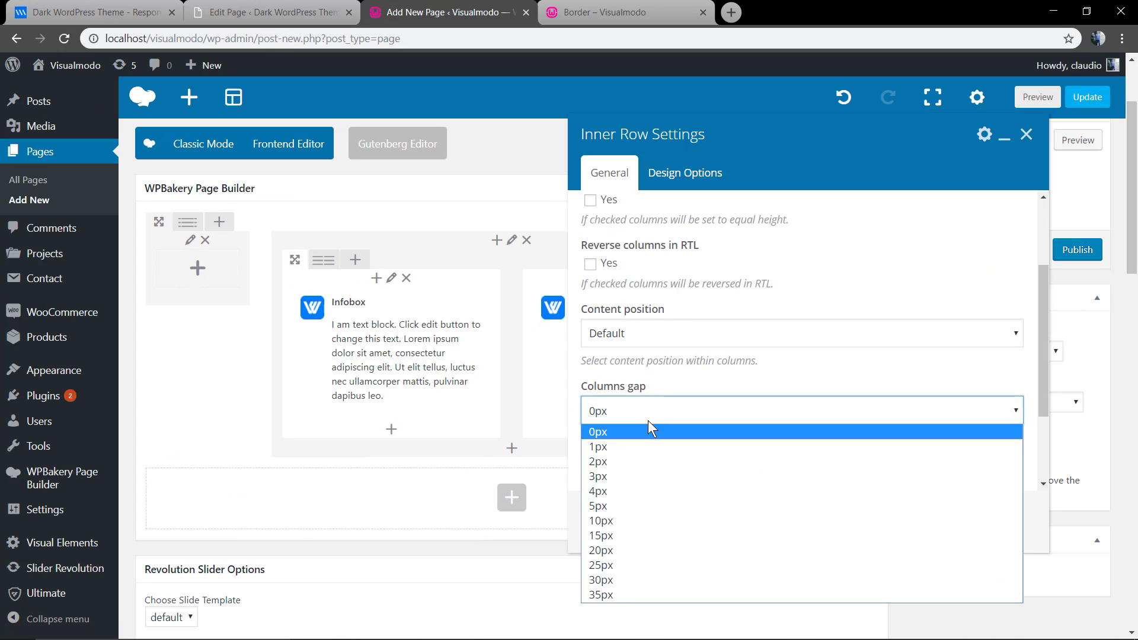
left_click(641, 565)
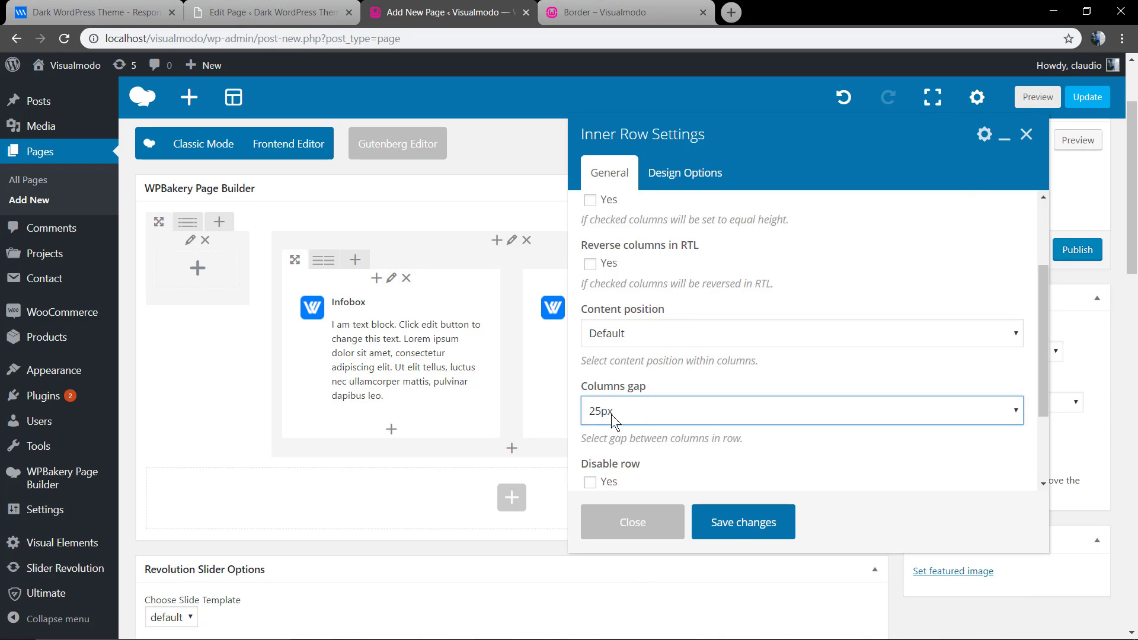
left_click(743, 522)
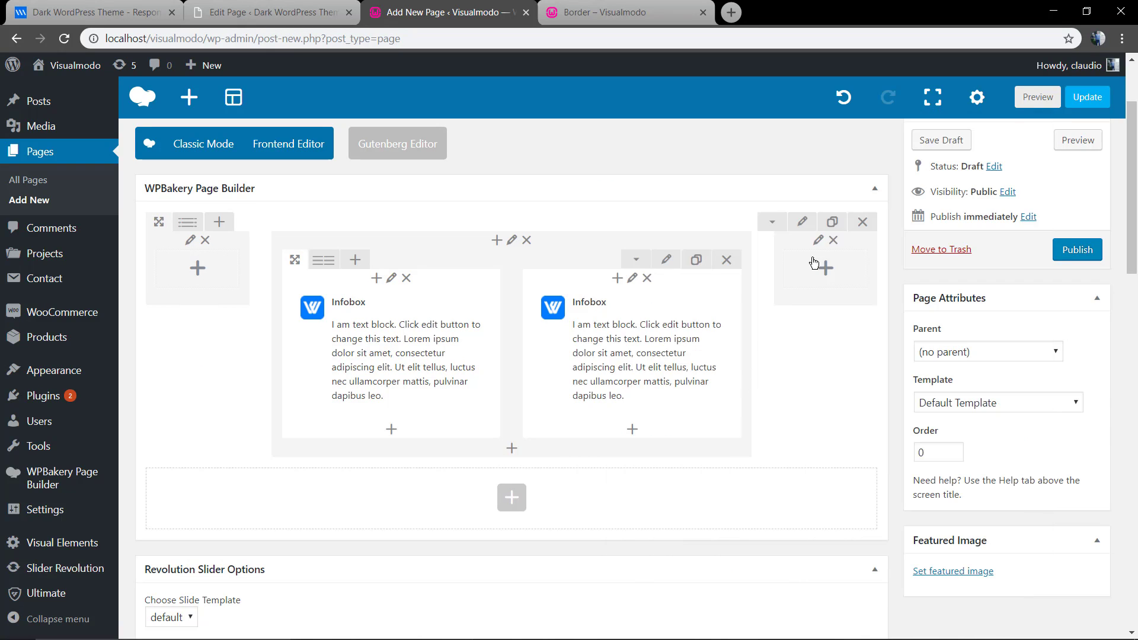
left_click(540, 11)
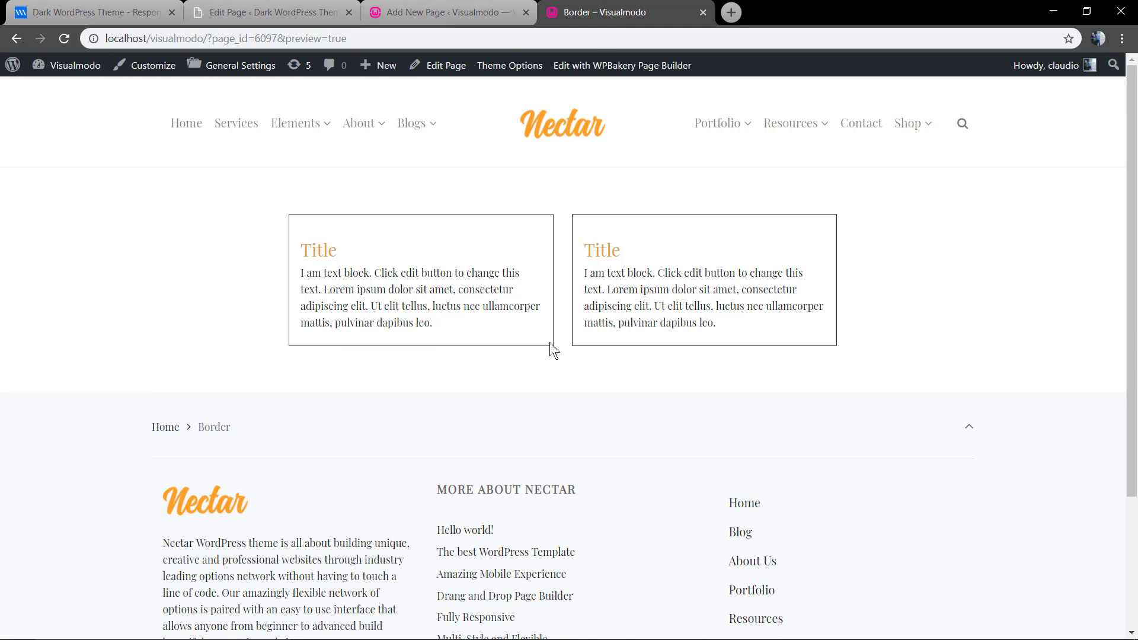
left_click(507, 11)
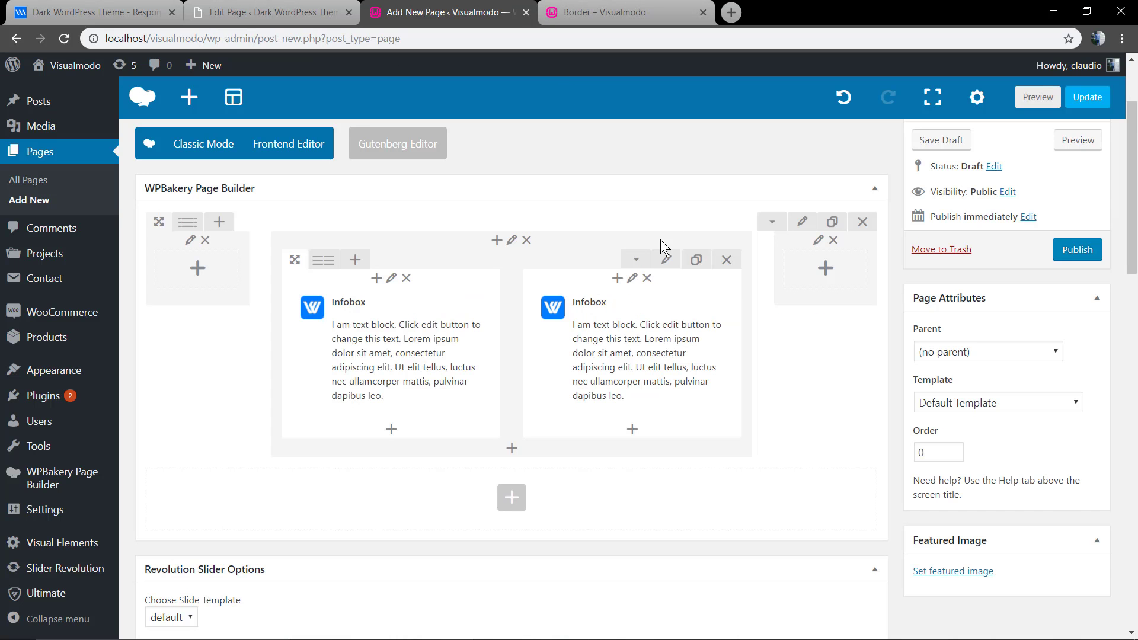
Step: Increase the inner row's Columns gap to 35px, save and preview the wider spacing
left_click(671, 260)
scroll(645, 398, "down", 2)
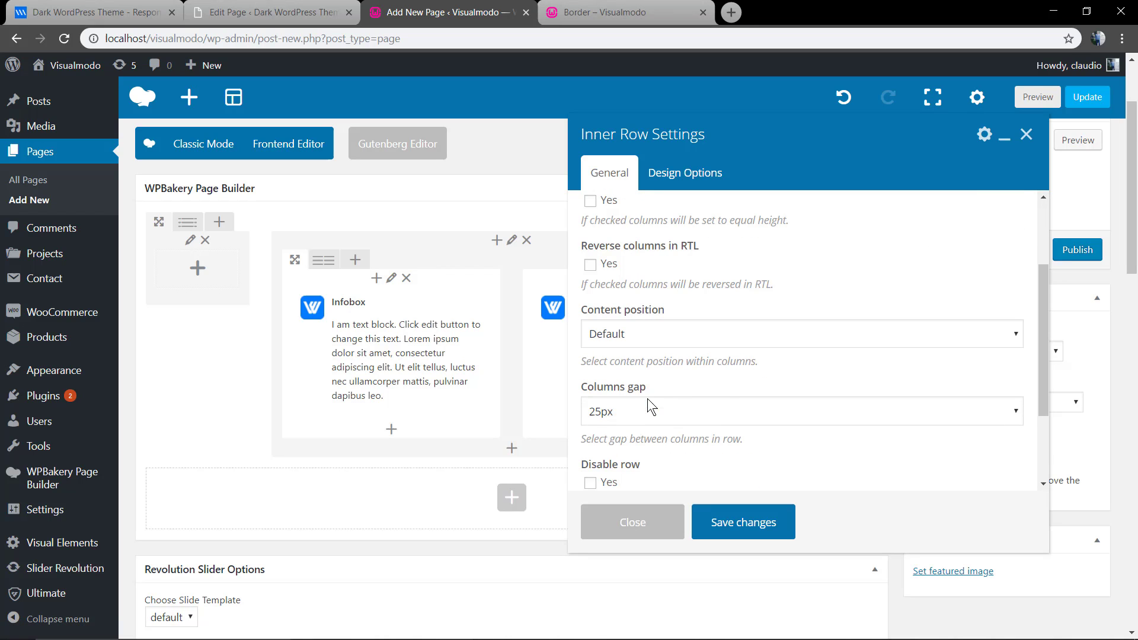
left_click(654, 408)
left_click(624, 579)
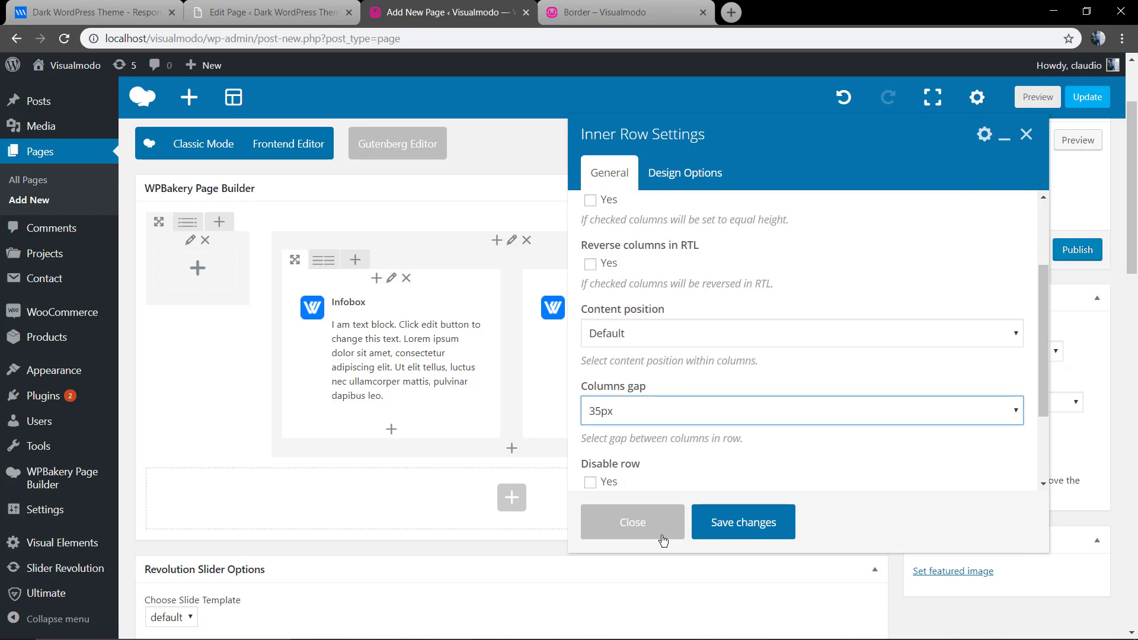
left_click(720, 528)
left_click(1037, 98)
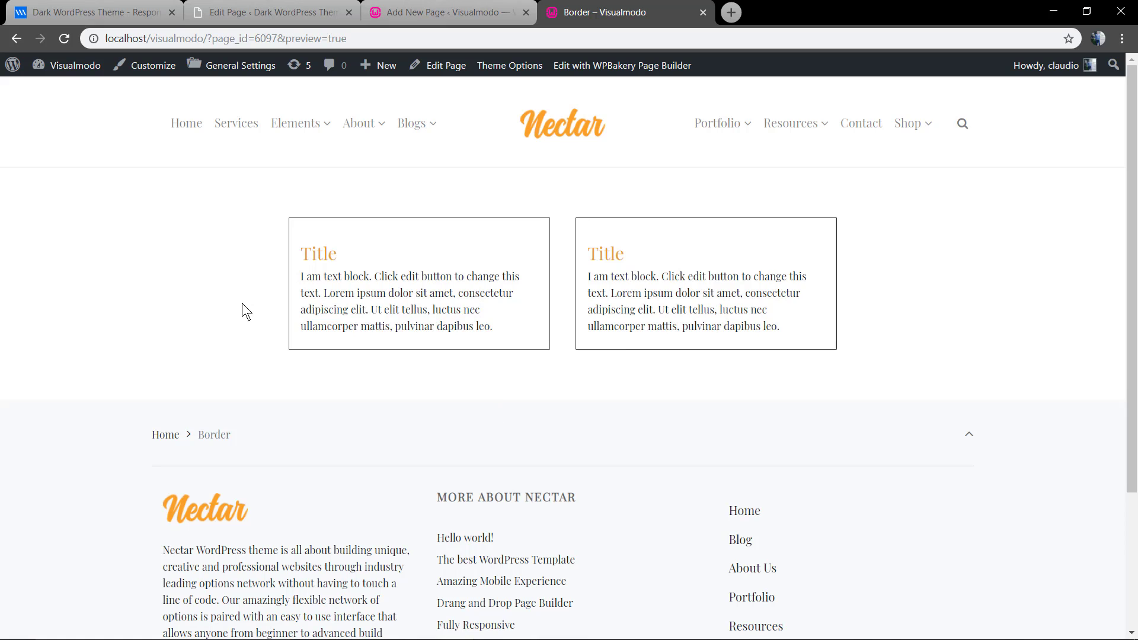
left_click(478, 7)
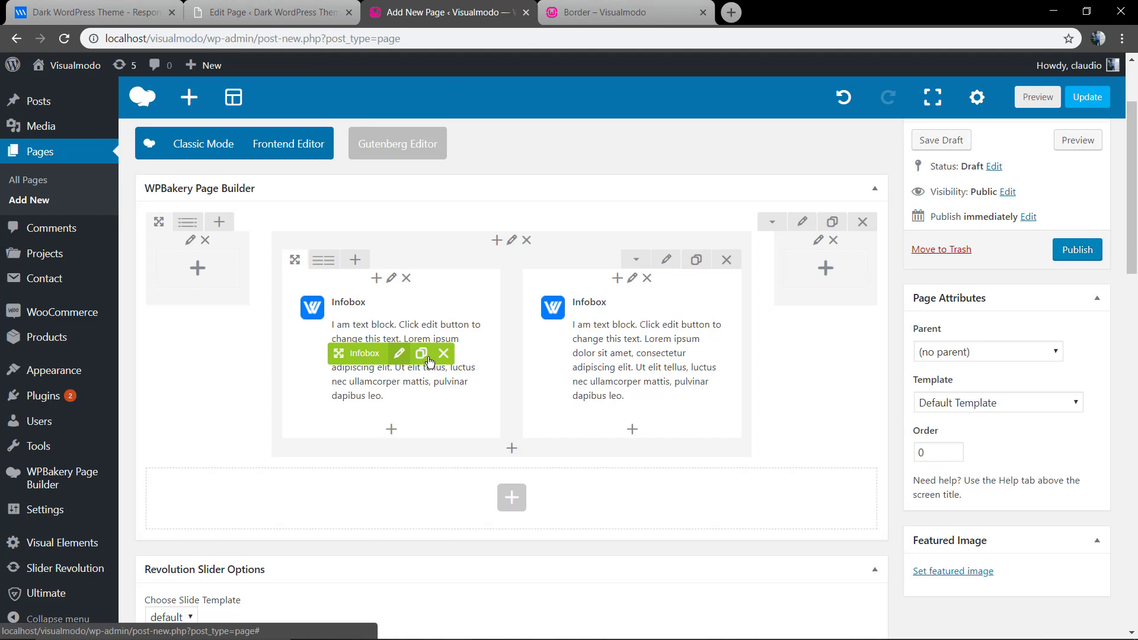
Step: Clear the first Infobox's Title field, add a Title line above the description and centre-align all the text
left_click(398, 354)
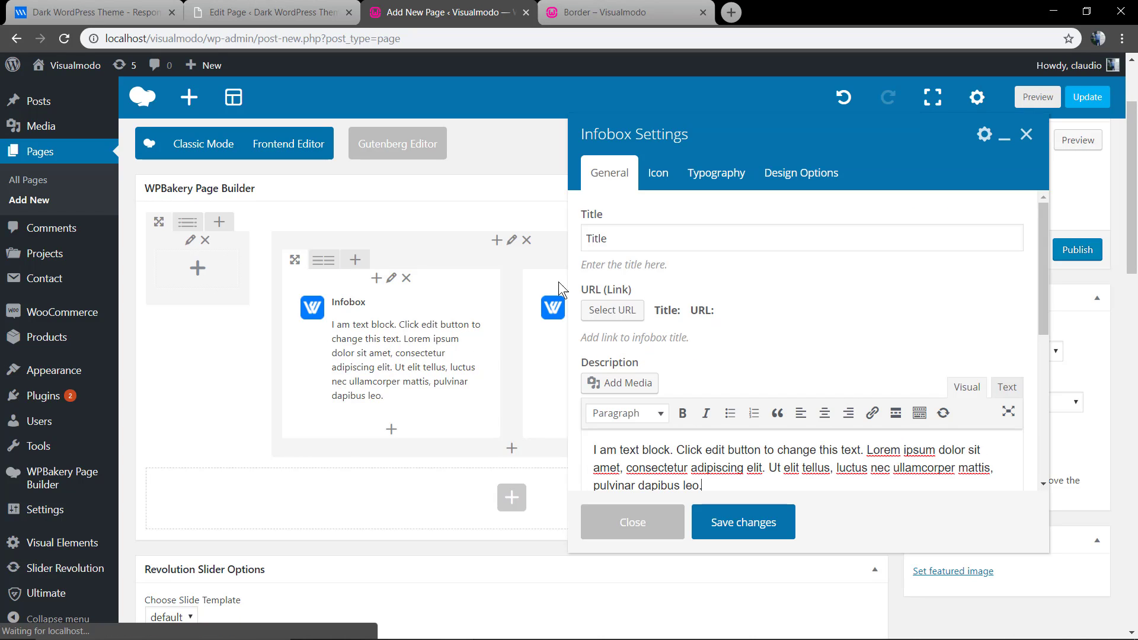
double_click(671, 240)
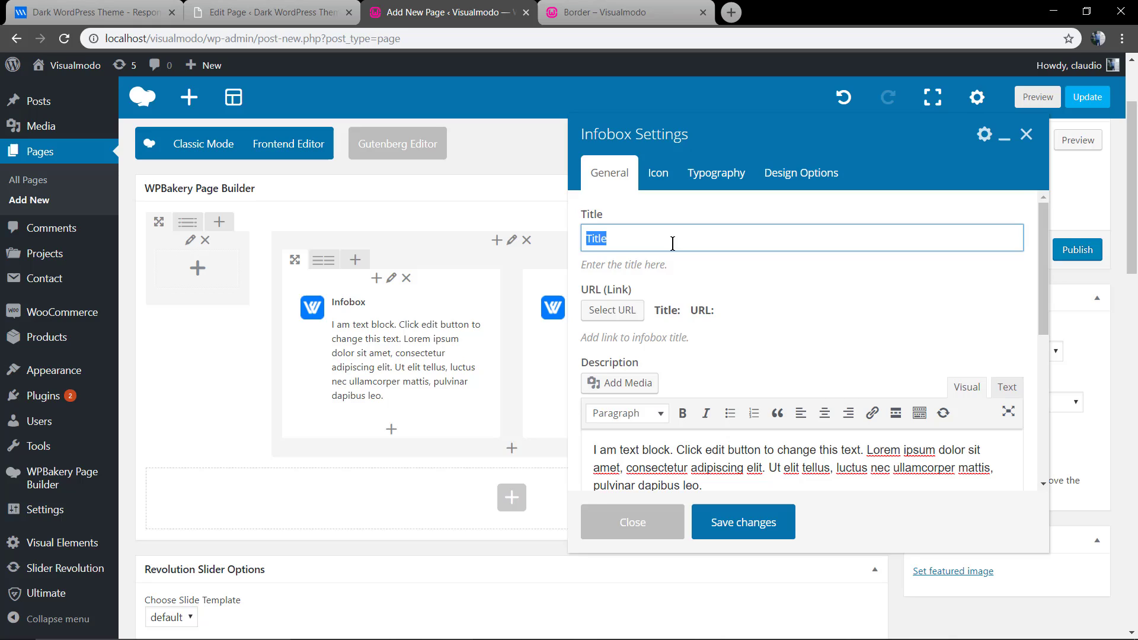
key("BackSpace")
scroll(685, 293, "down", 2)
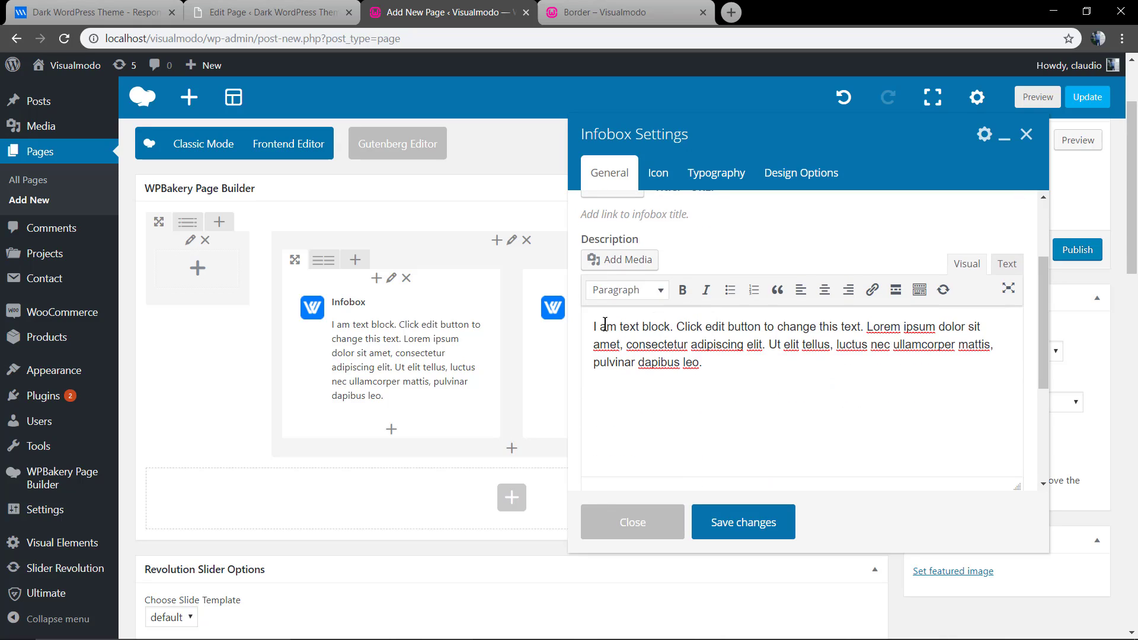
key("Return")
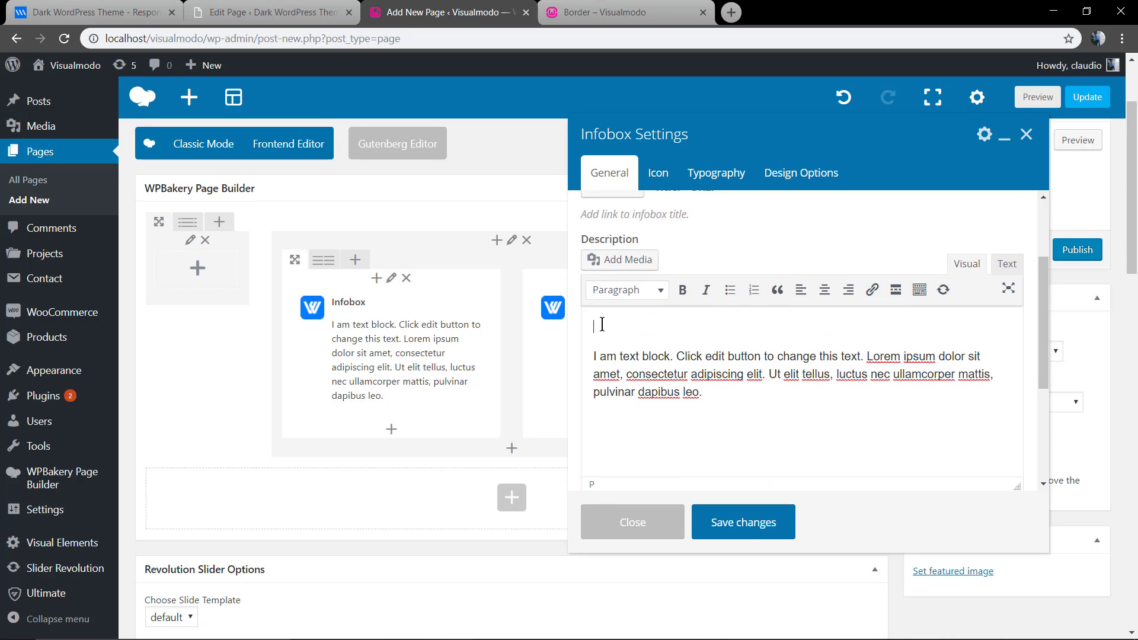
type("Th")
key("ctrl+a")
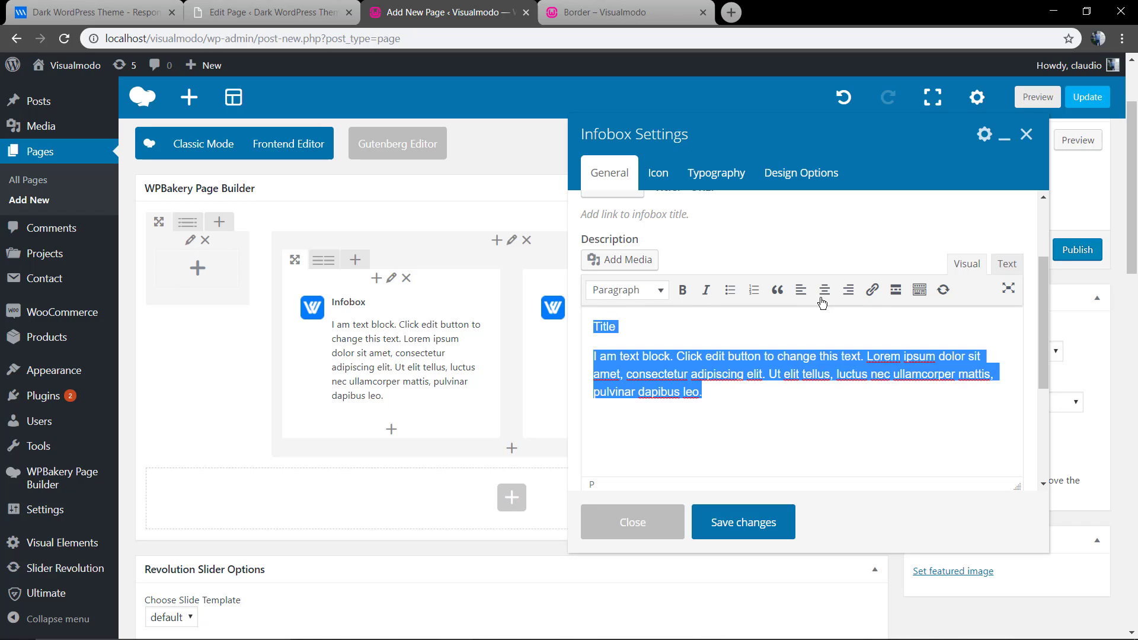
left_click(822, 294)
left_click(798, 323)
Step: Make the word Title a Heading 2, save the Infobox and preview the page
double_click(797, 325)
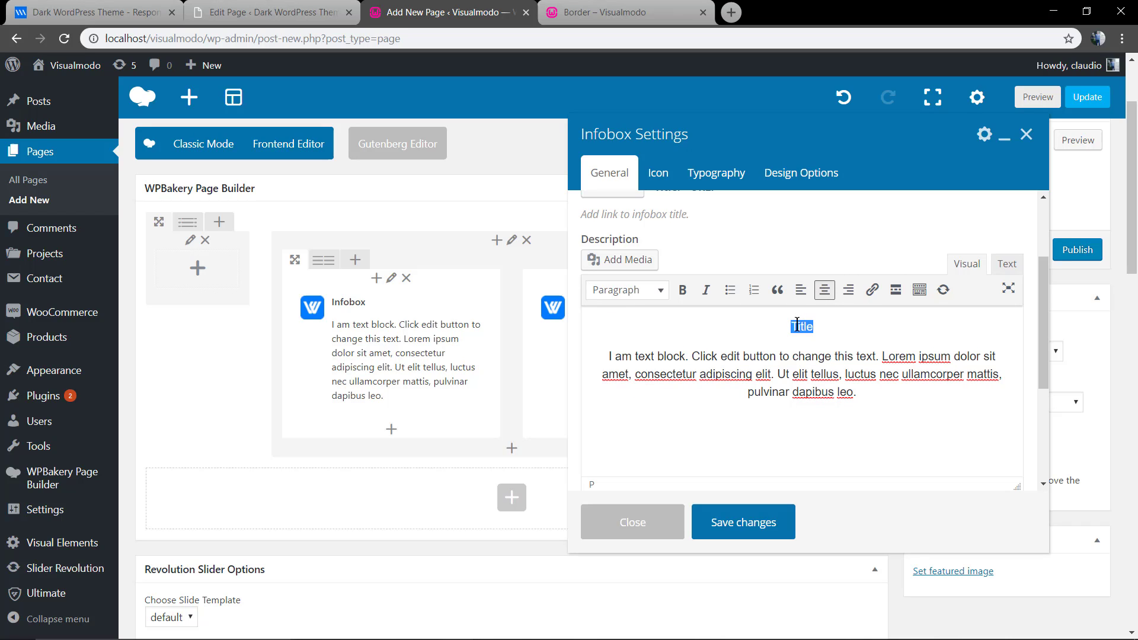
key("alt+shift+1")
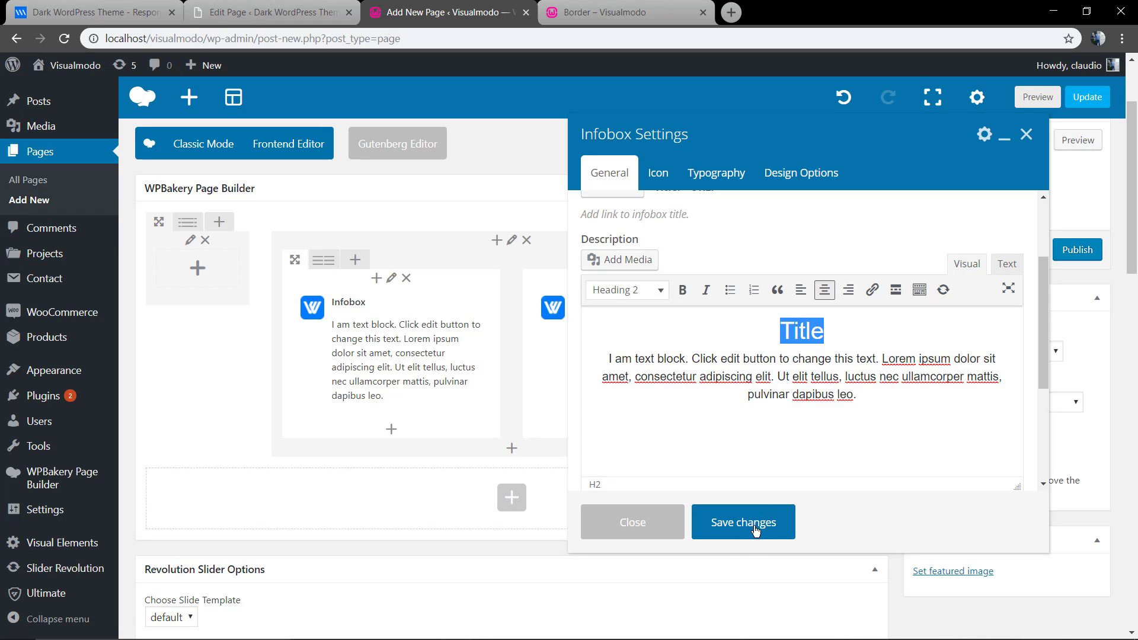
left_click(752, 527)
left_click(1036, 97)
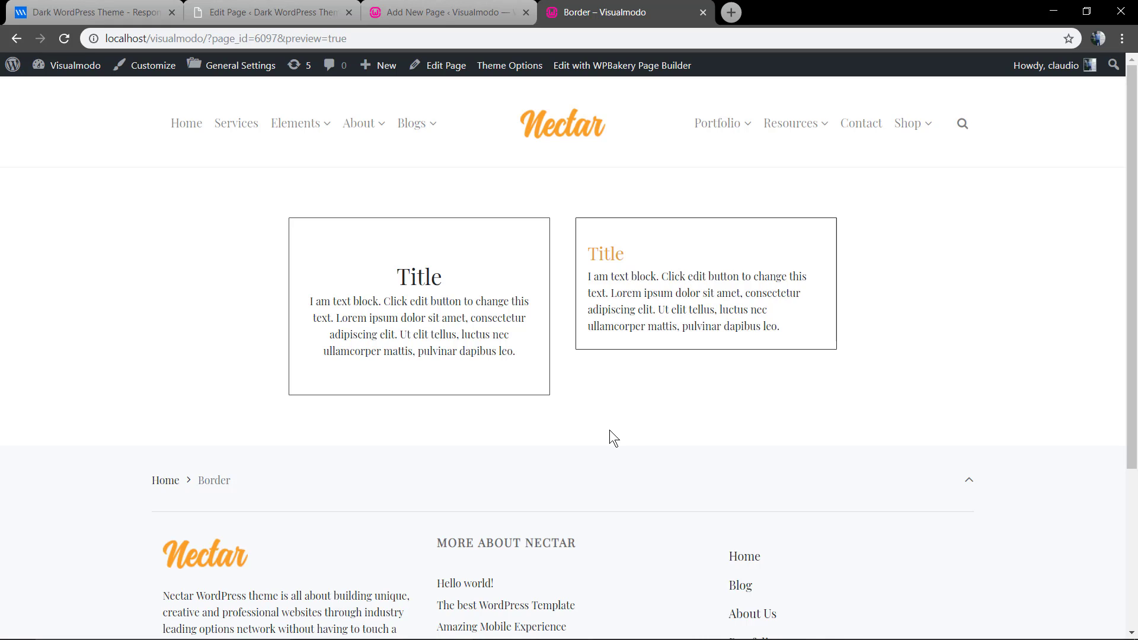
Step: Return to the builder and open the second Infobox's settings
left_click(461, 10)
left_click(649, 371)
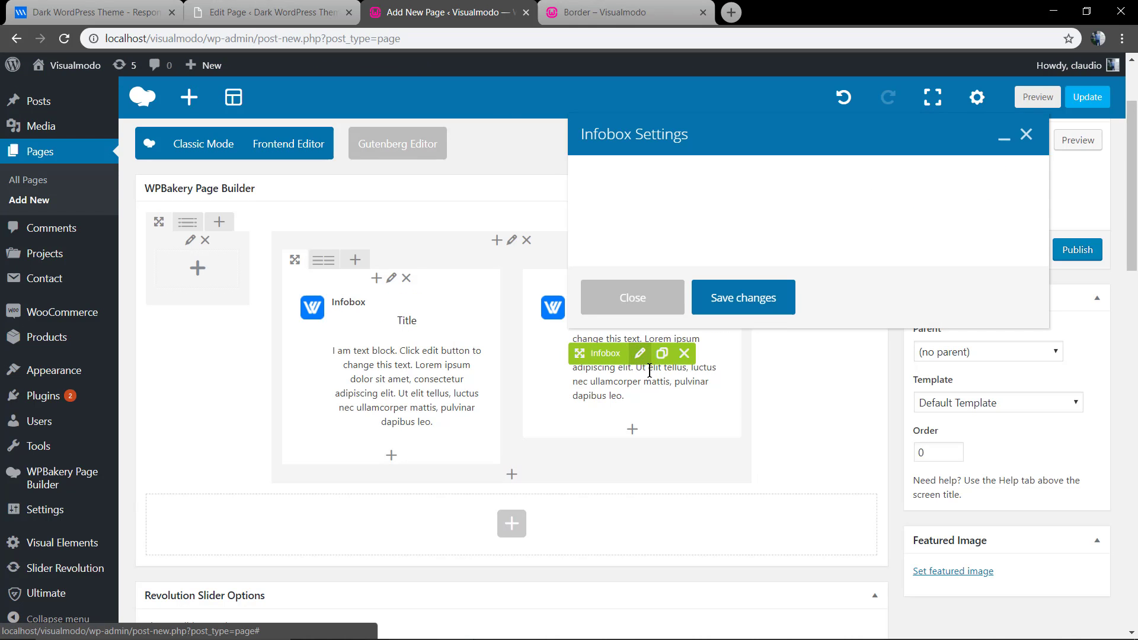